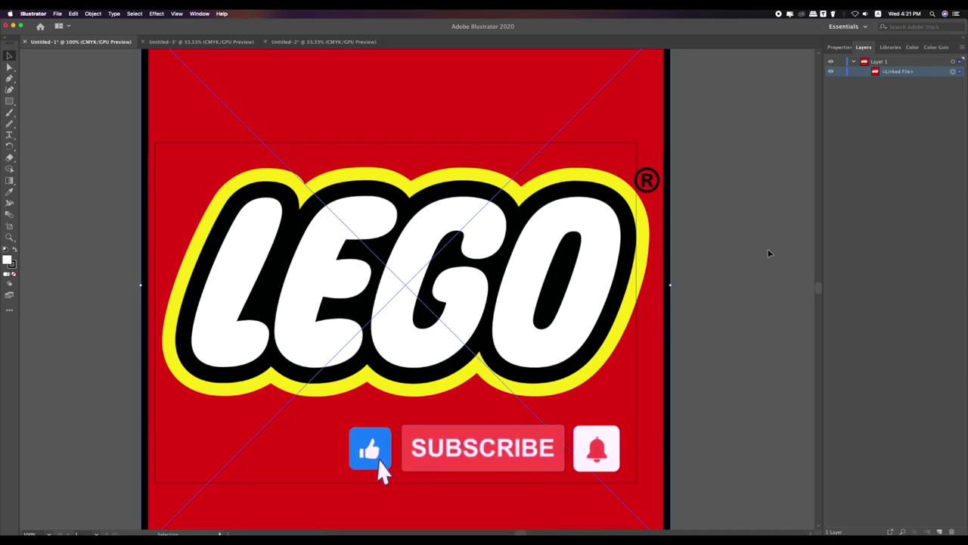
- Nudge the red LEGO image right and up, checking the purple LEGO trace in Untitled-3
left_click_drag(627, 259, 651, 251)
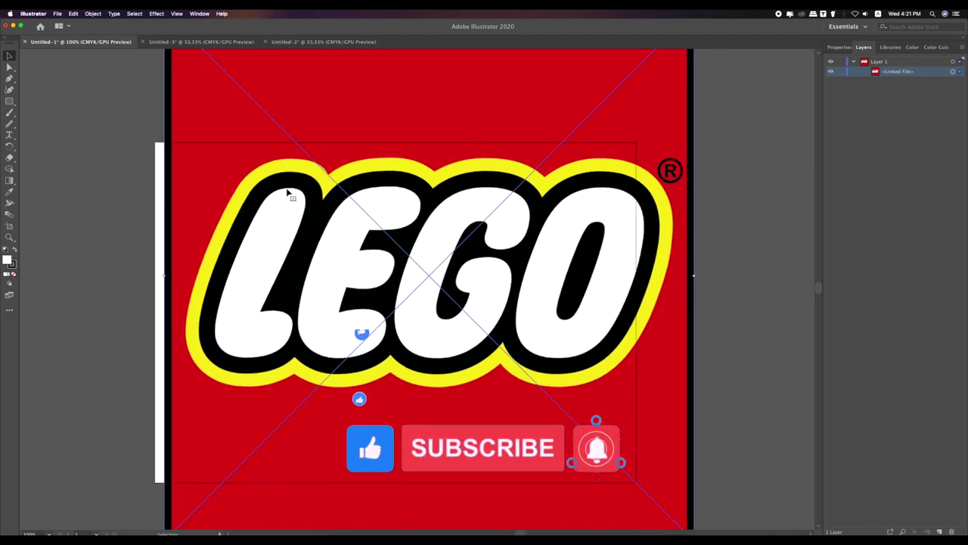
left_click(227, 42)
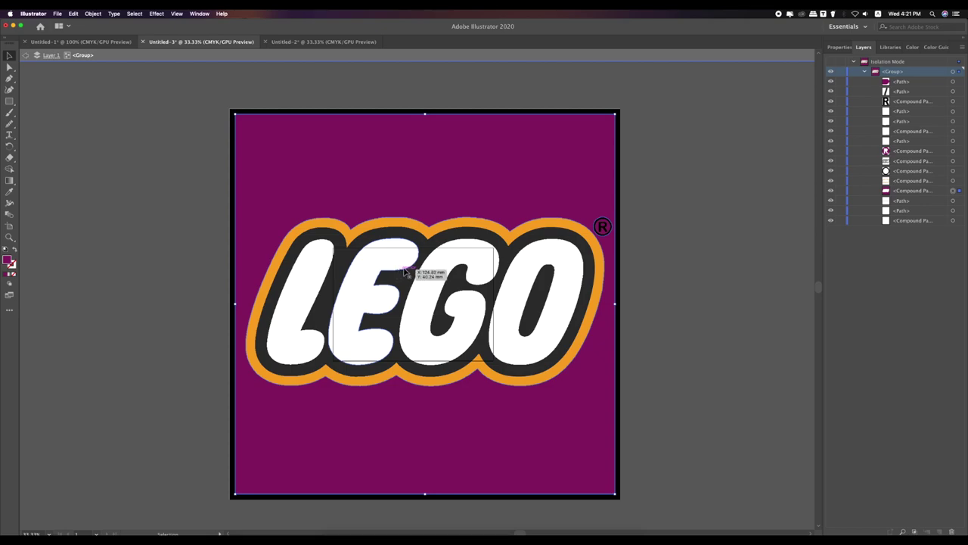
left_click(364, 305)
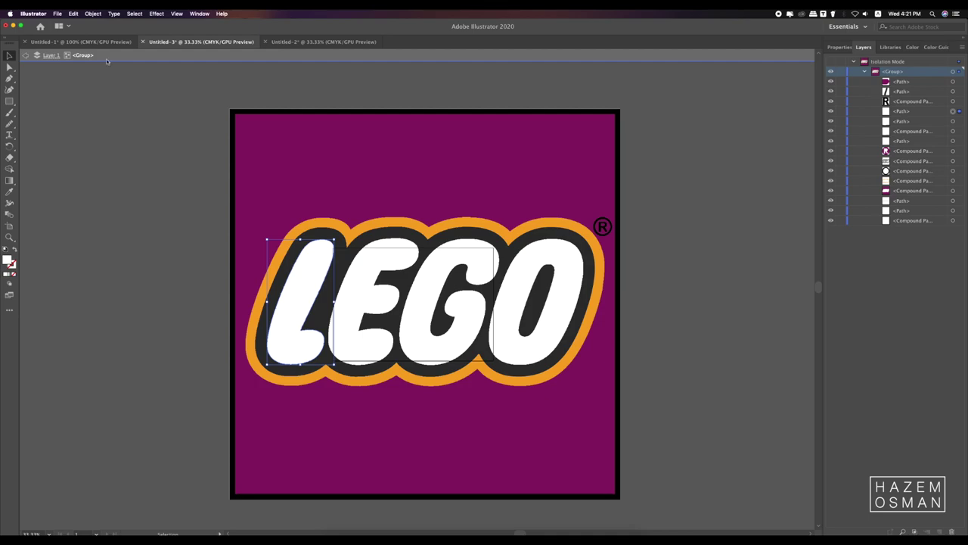
left_click(81, 41)
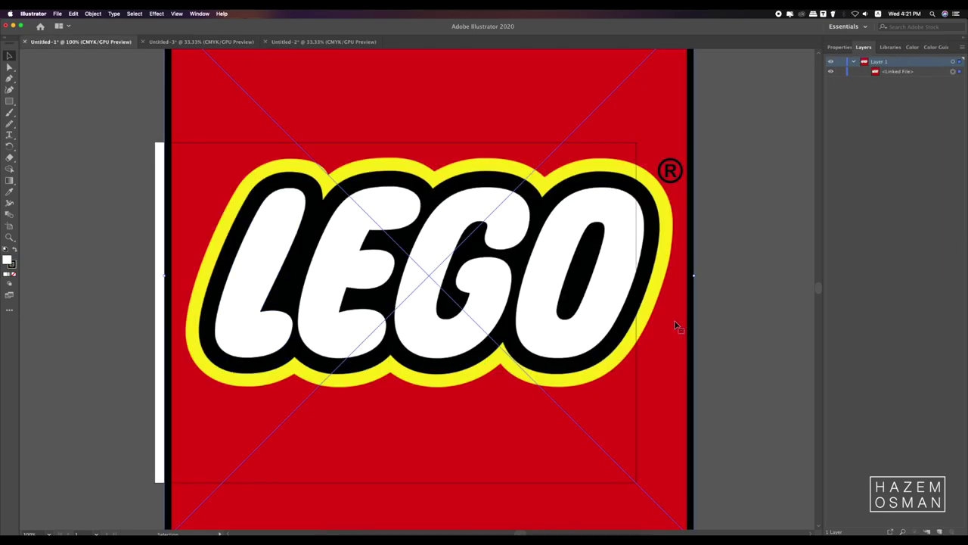
- Reposition the LEGO image over the artboard and select its <Linked File> layer
mouse_move(676, 325)
left_mouse_down()
mouse_move(588, 281)
mouse_move(553, 277)
mouse_move(560, 276)
mouse_move(561, 297)
left_mouse_up()
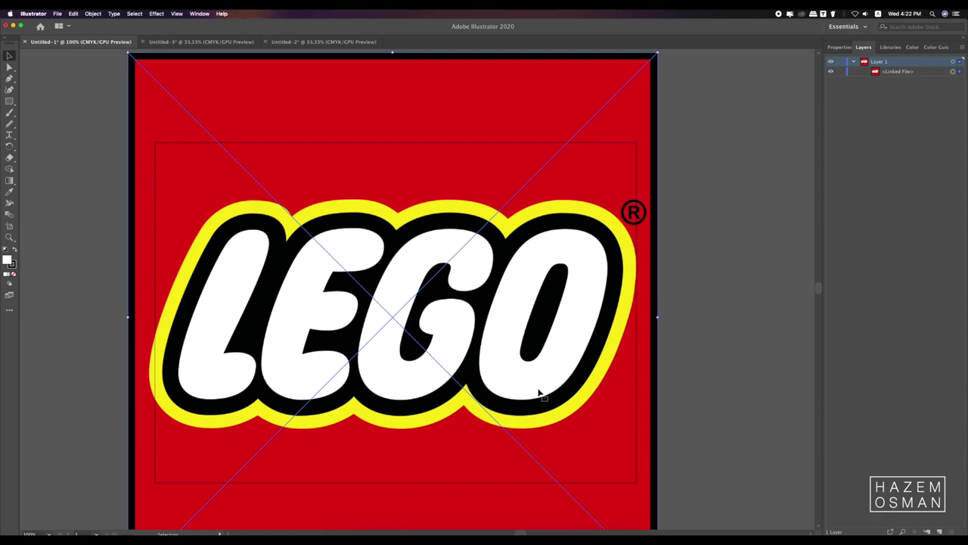
left_click_drag(541, 394, 550, 339)
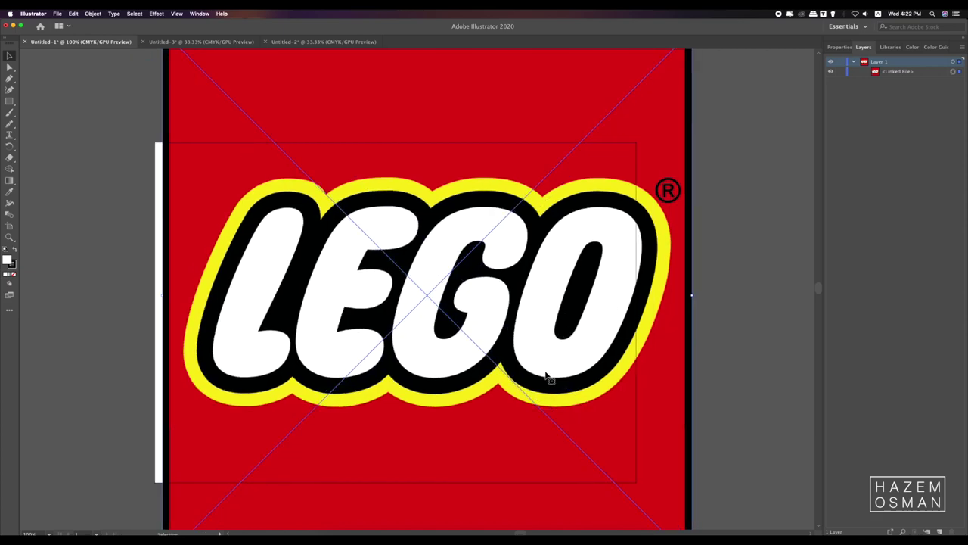
mouse_move(547, 373)
left_mouse_down()
mouse_move(519, 386)
mouse_move(524, 327)
left_mouse_up()
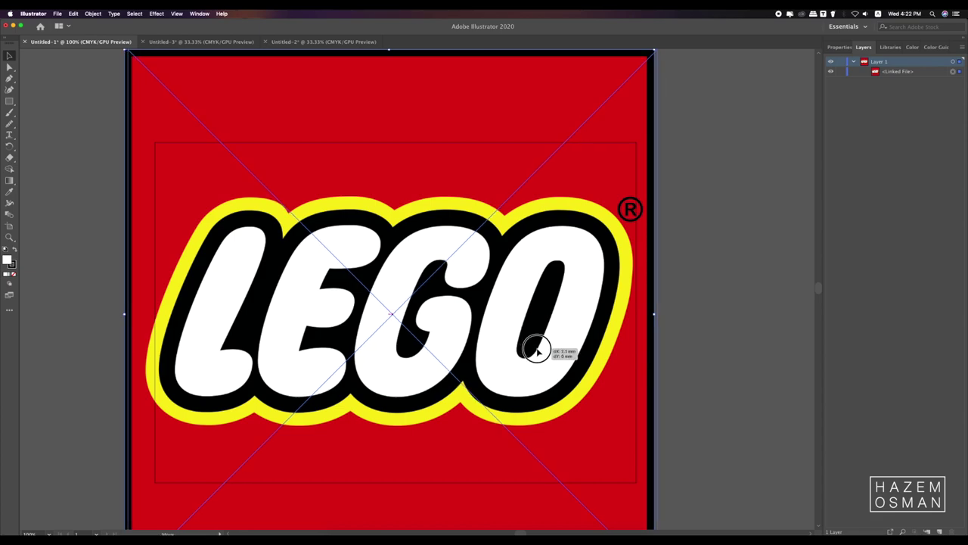
left_click_drag(531, 354, 534, 357)
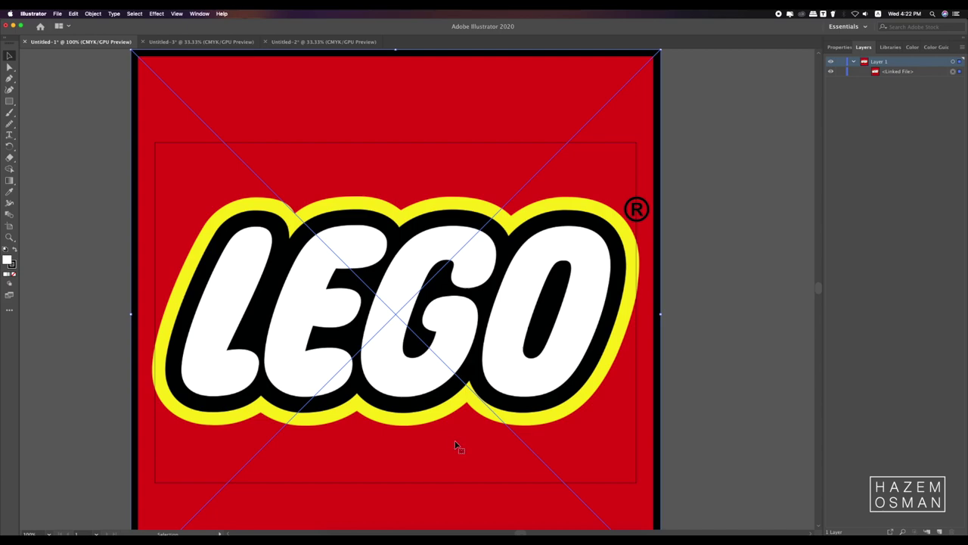
left_click(889, 72)
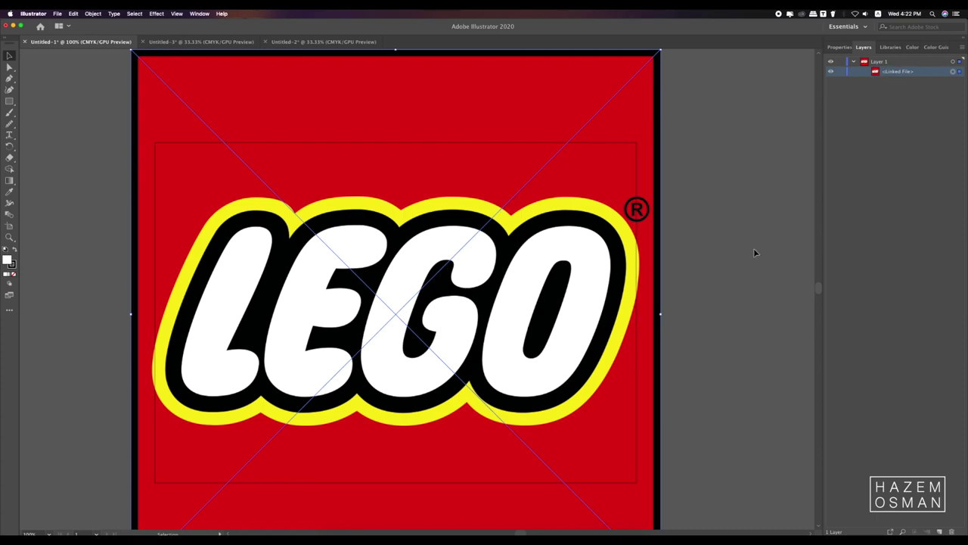
left_click(198, 13)
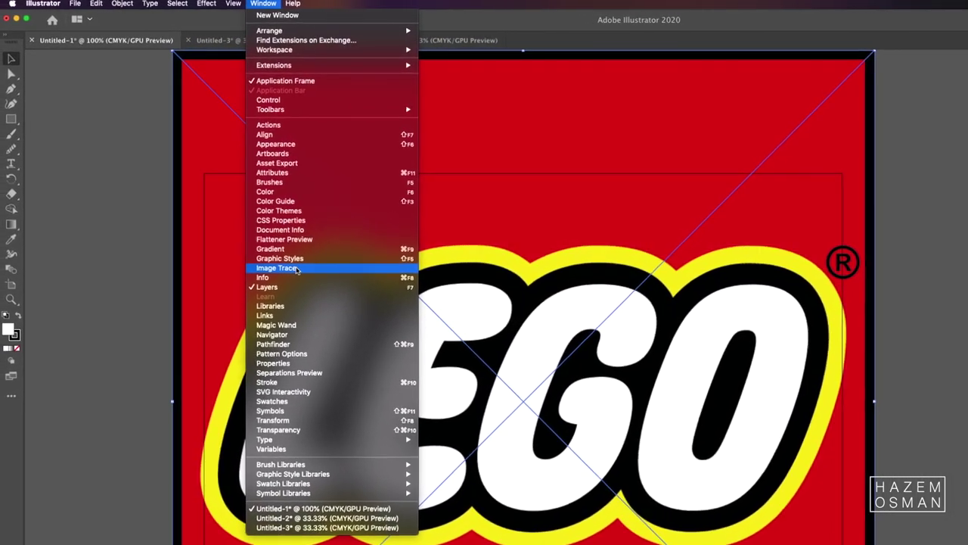
- Bring up the Image Trace panel and keep its View on the tracing result
left_click(271, 251)
left_click_drag(152, 84, 175, 86)
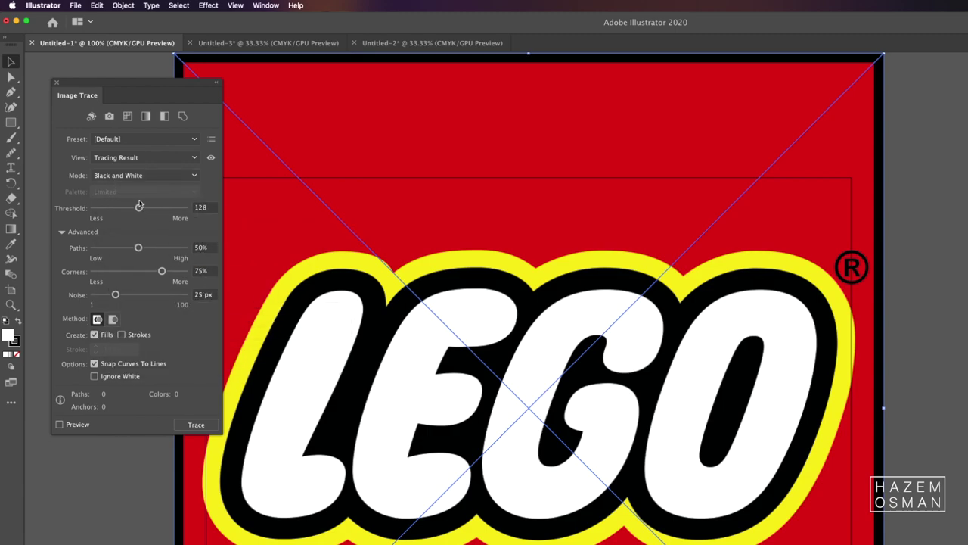
left_click(116, 158)
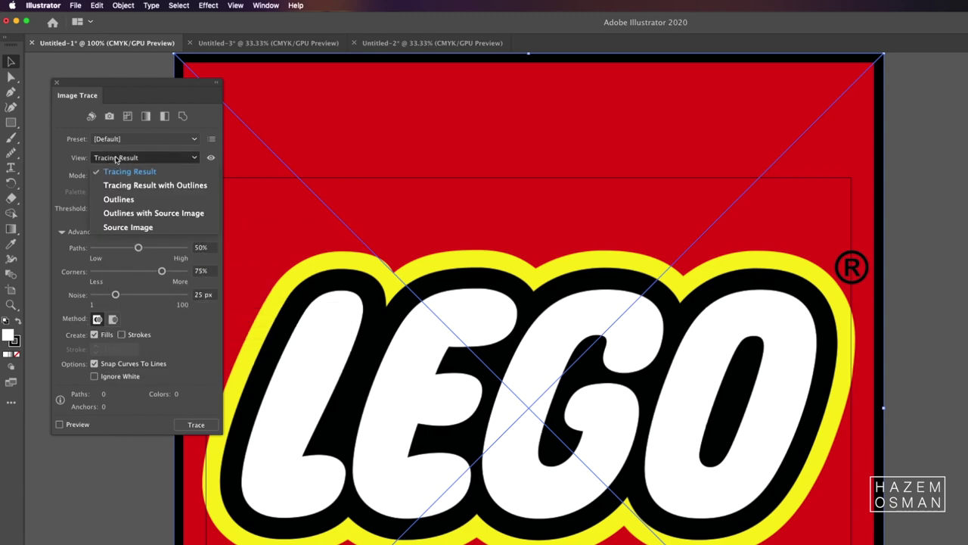
left_click(118, 159)
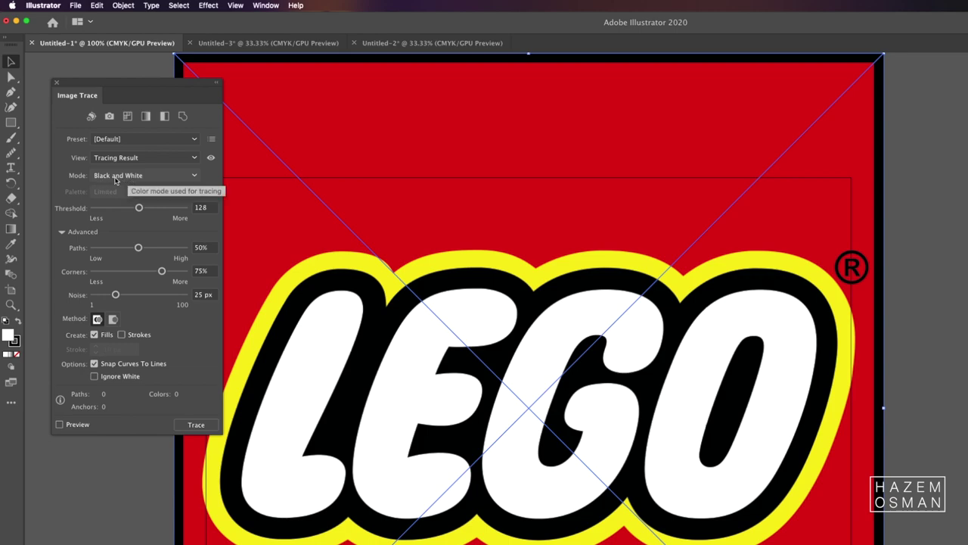
- Set the trace Mode to Color, collapse Advanced, and move the panel over the logo
left_click(114, 177)
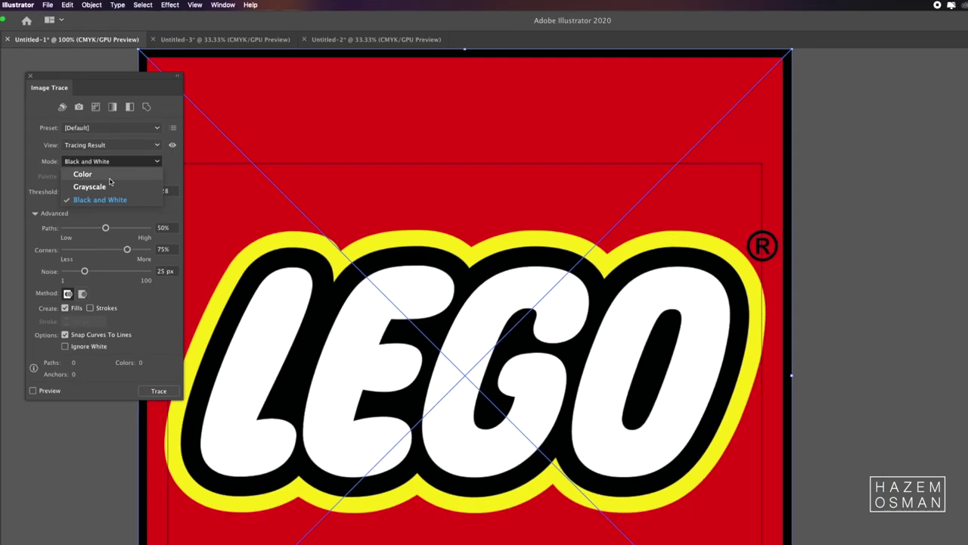
left_click(142, 194)
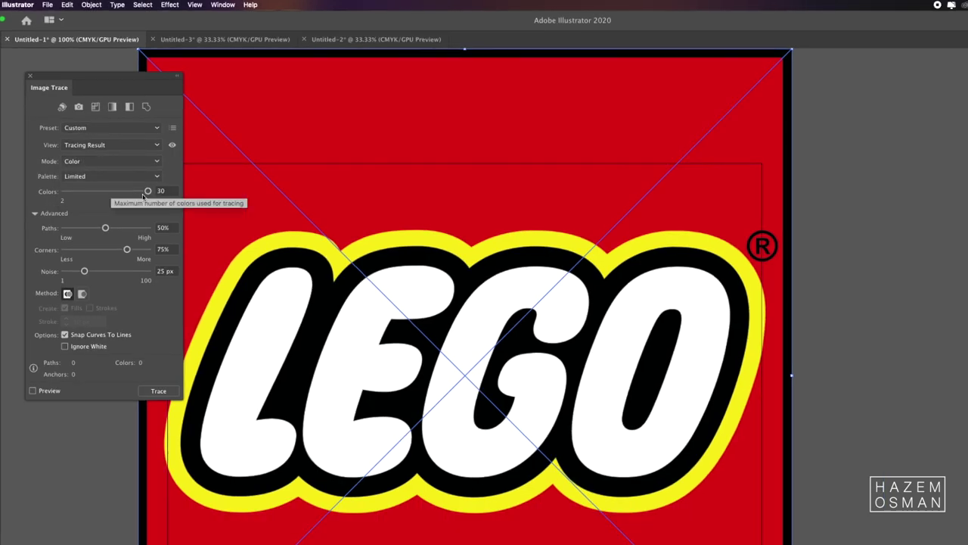
left_click_drag(147, 191, 155, 192)
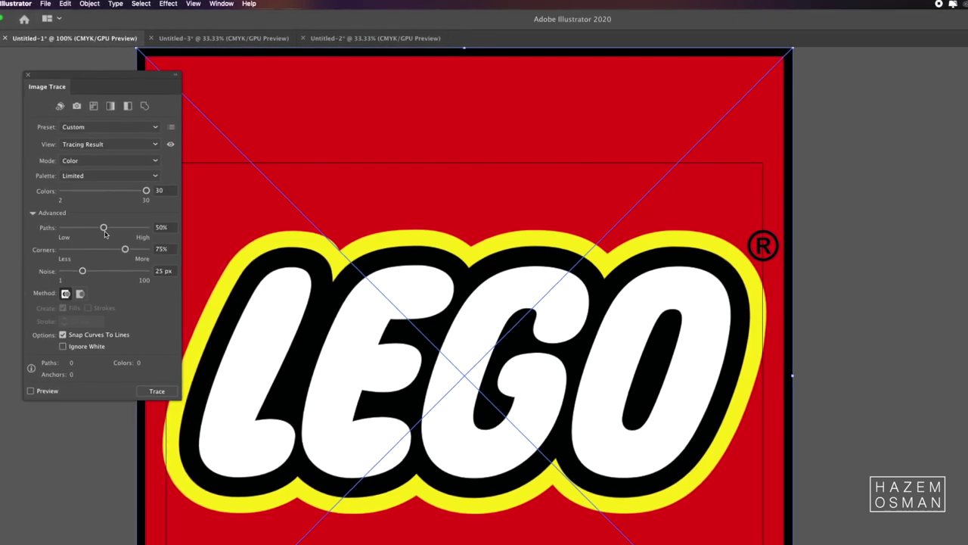
left_click(33, 213)
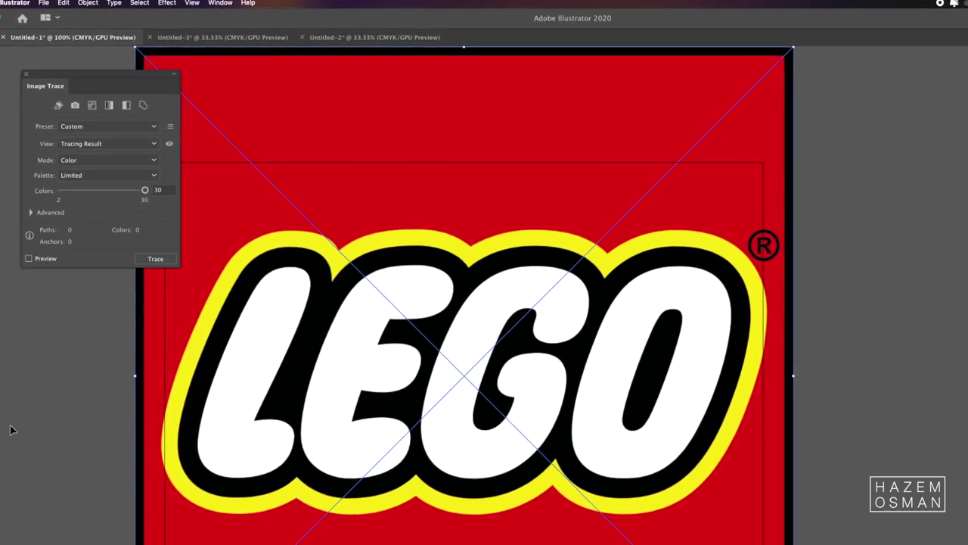
mouse_move(99, 78)
left_mouse_down()
mouse_move(189, 263)
mouse_move(249, 272)
left_mouse_up()
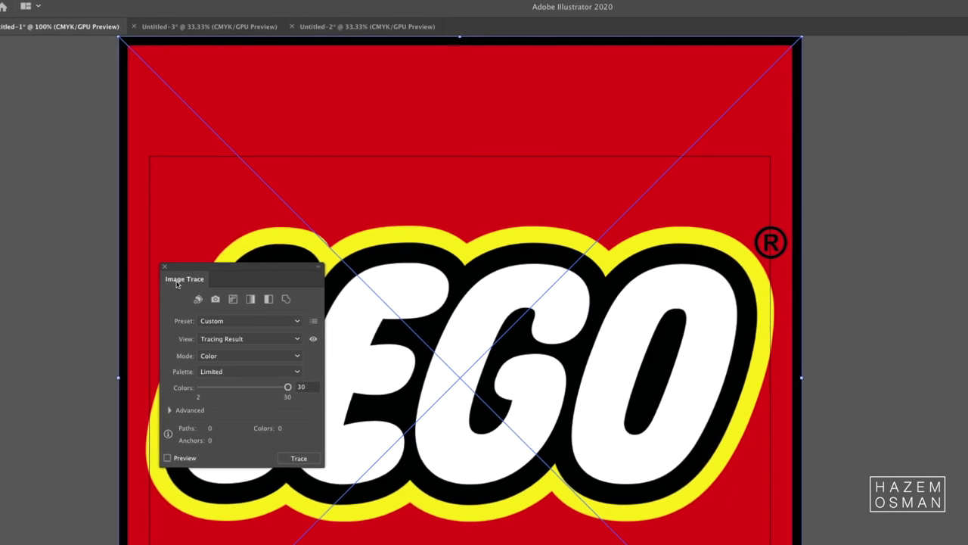
- Reselect the LEGO image and trace it in Color mode with a Full Tone palette, Advanced options shown
left_click(943, 241)
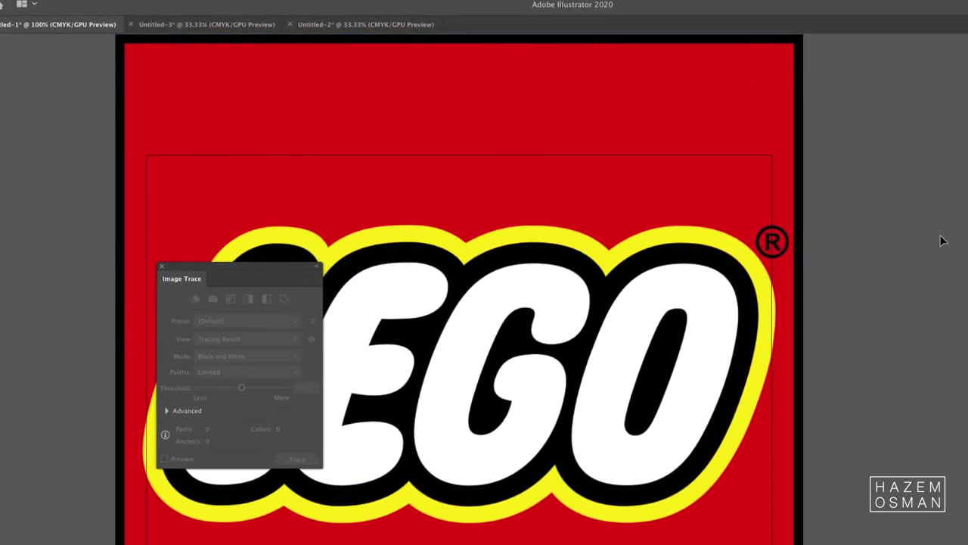
left_click(400, 252)
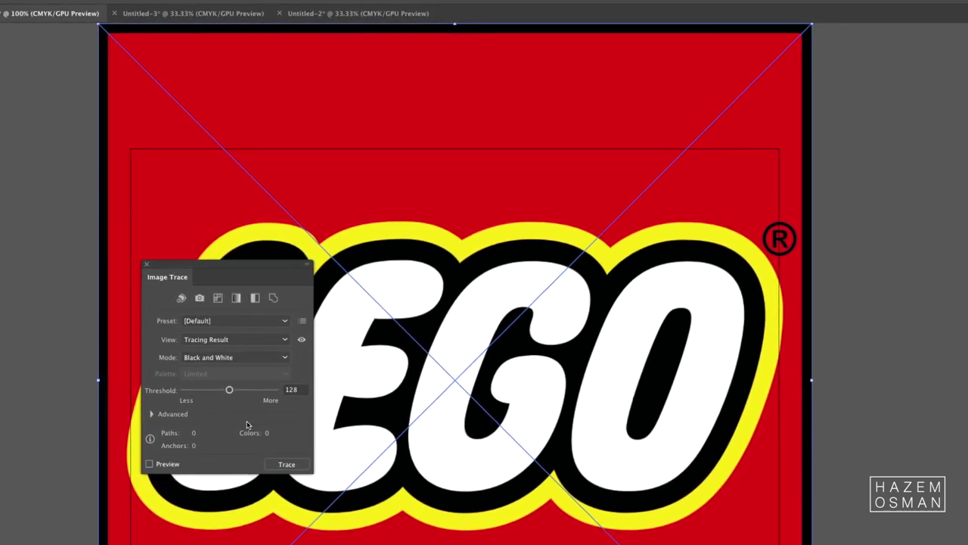
left_click(229, 358)
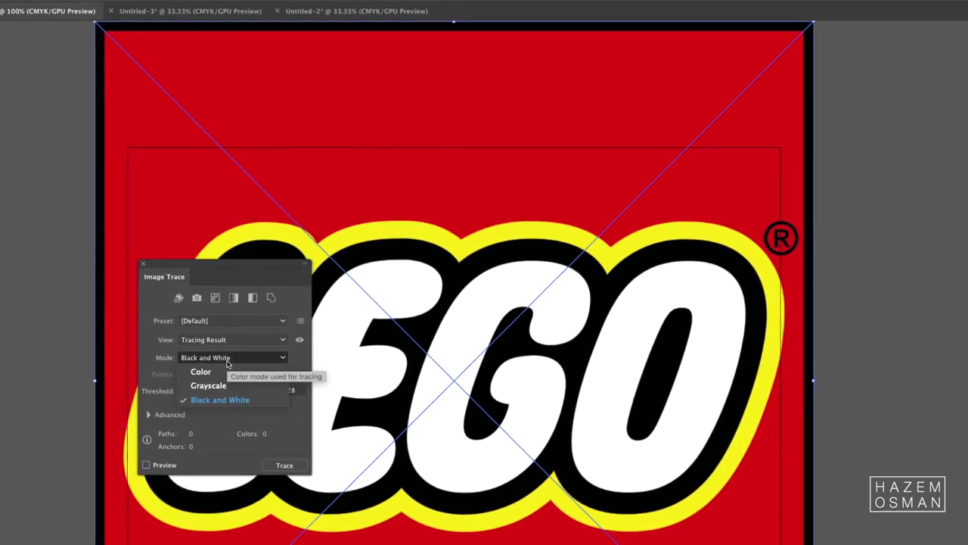
left_click(227, 372)
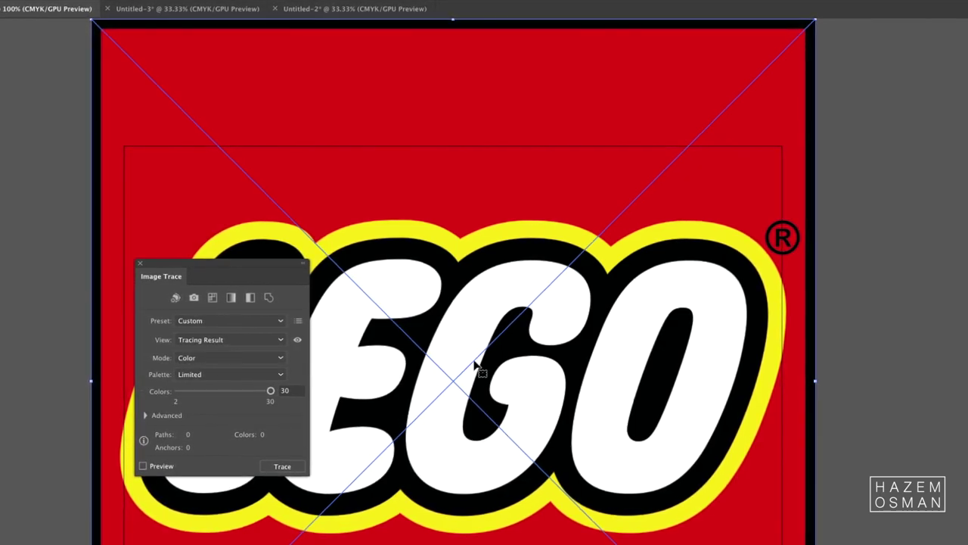
left_click(257, 373)
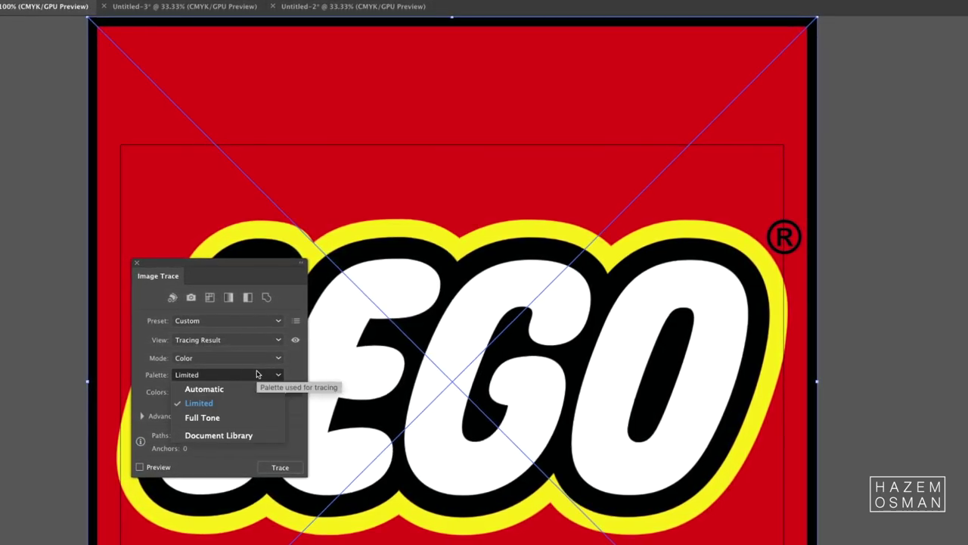
left_click(253, 358)
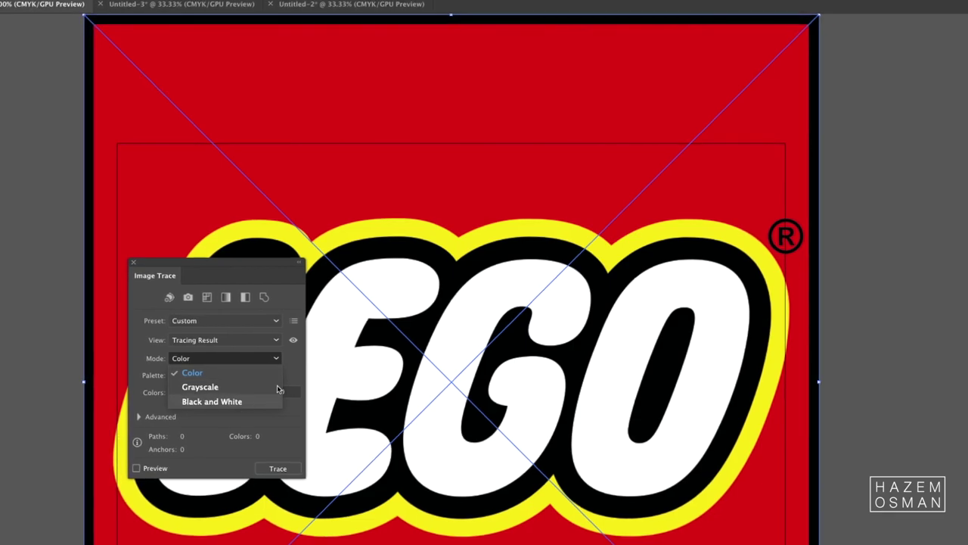
left_click(253, 372)
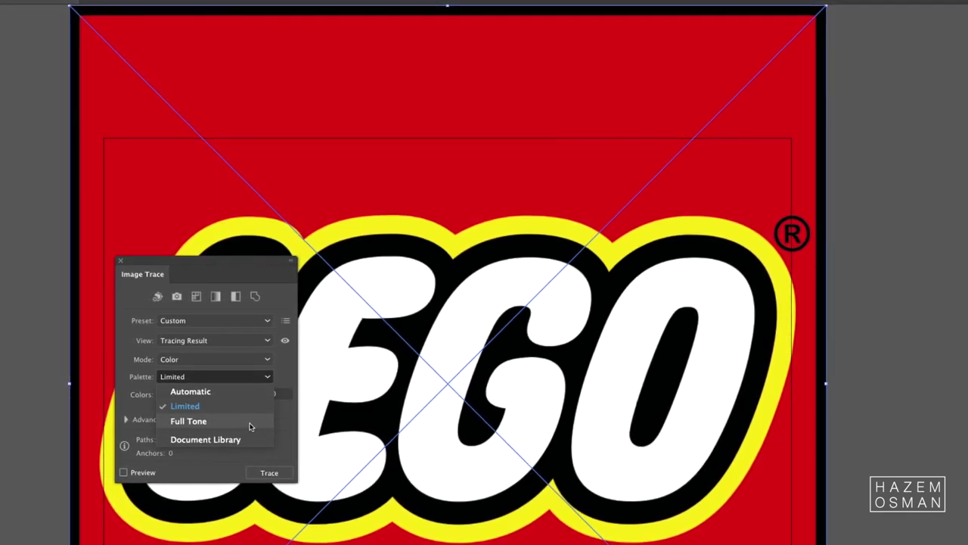
left_click(250, 425)
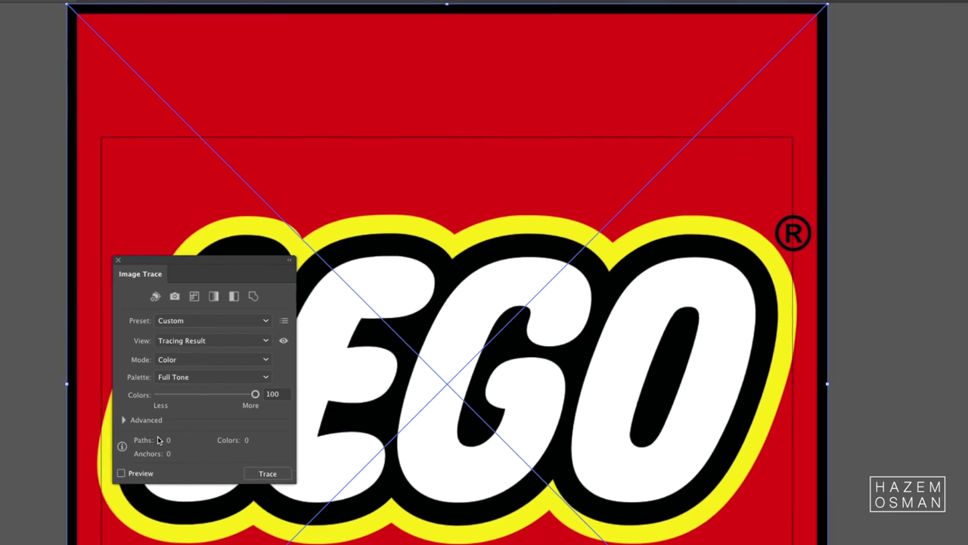
left_click(121, 421)
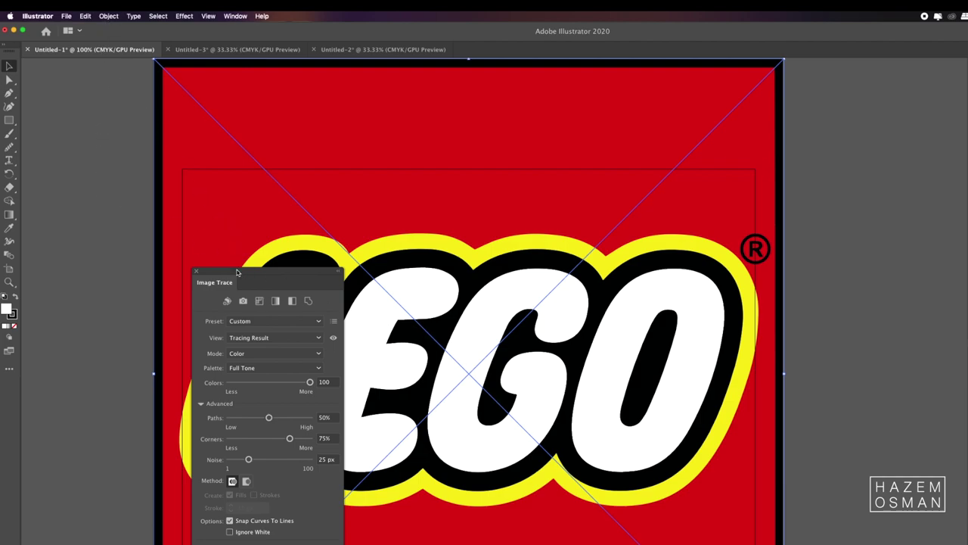
- Move the Image Trace panel aside to preview the 27-path, 12-colour LEGO trace
left_click_drag(237, 270, 838, 206)
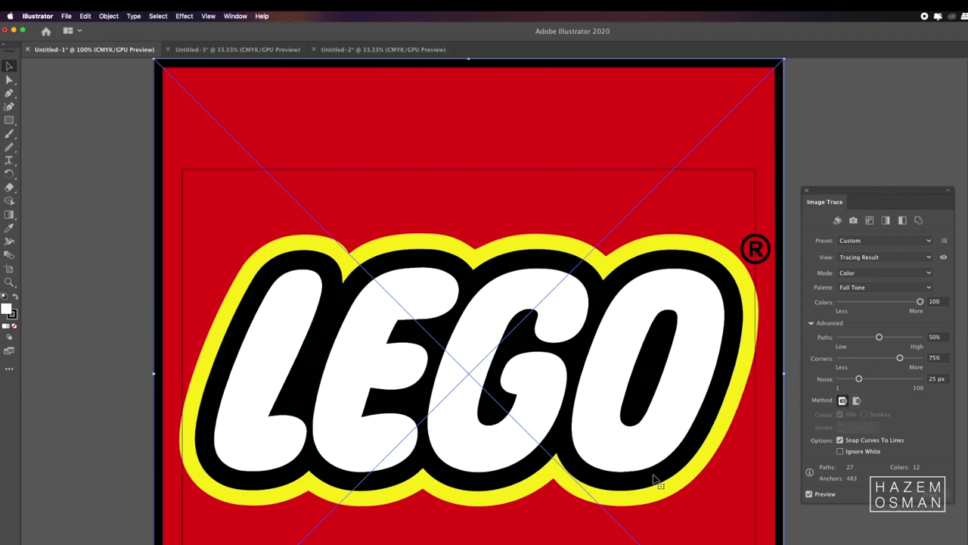
left_click(106, 16)
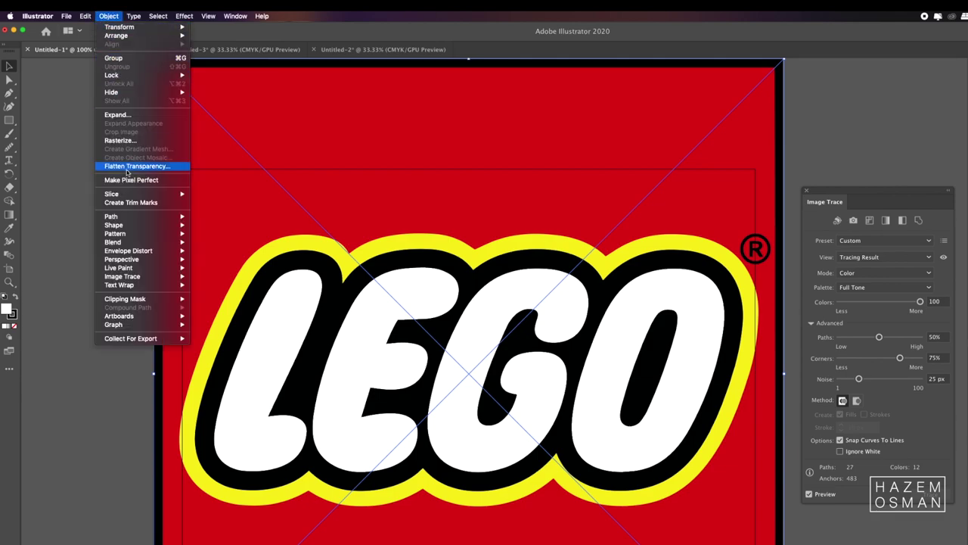
mouse_move(114, 232)
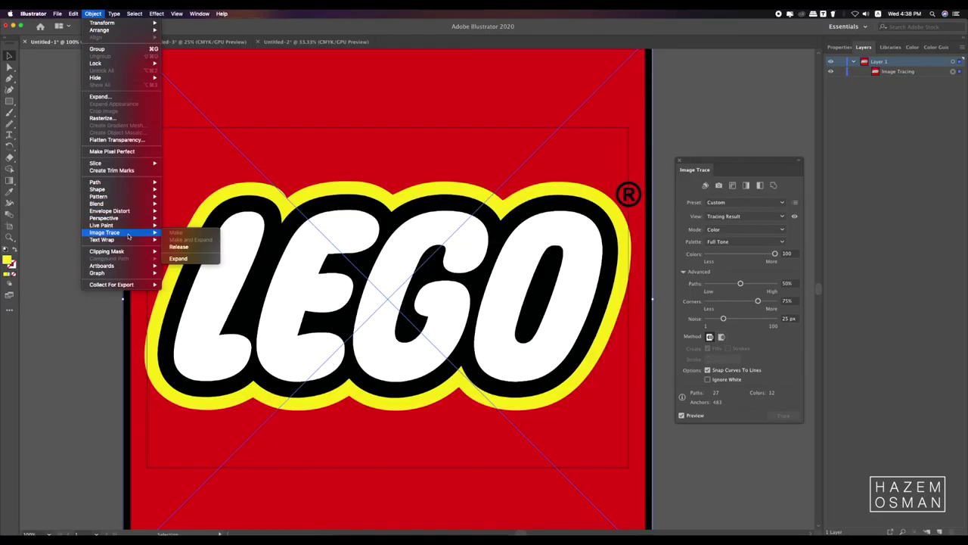
- Expand the LEGO trace into editable paths and zoom in to 150%
left_click(178, 259)
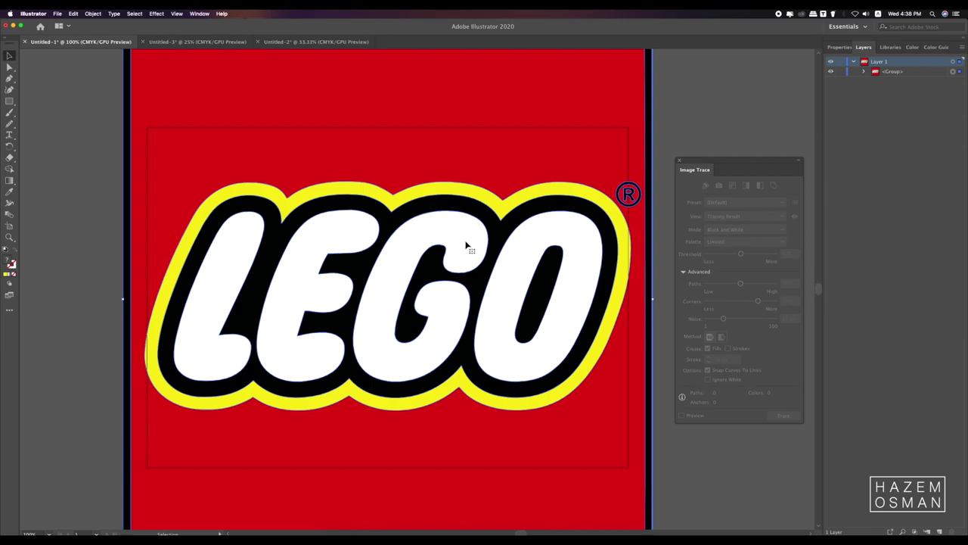
key("ctrl+plus")
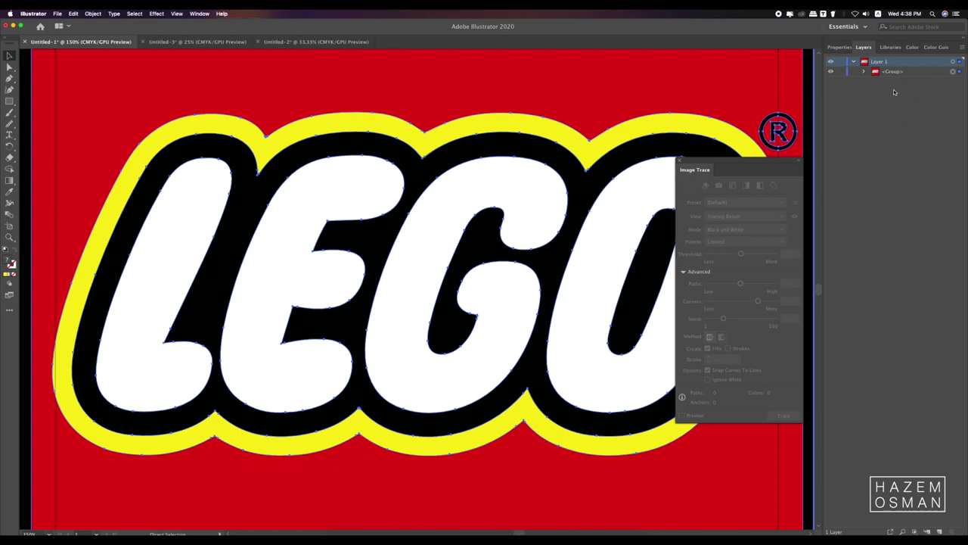
- Expand the traced LEGO group in Layers and step through its paths and compound paths
left_click(862, 72)
left_click(904, 81)
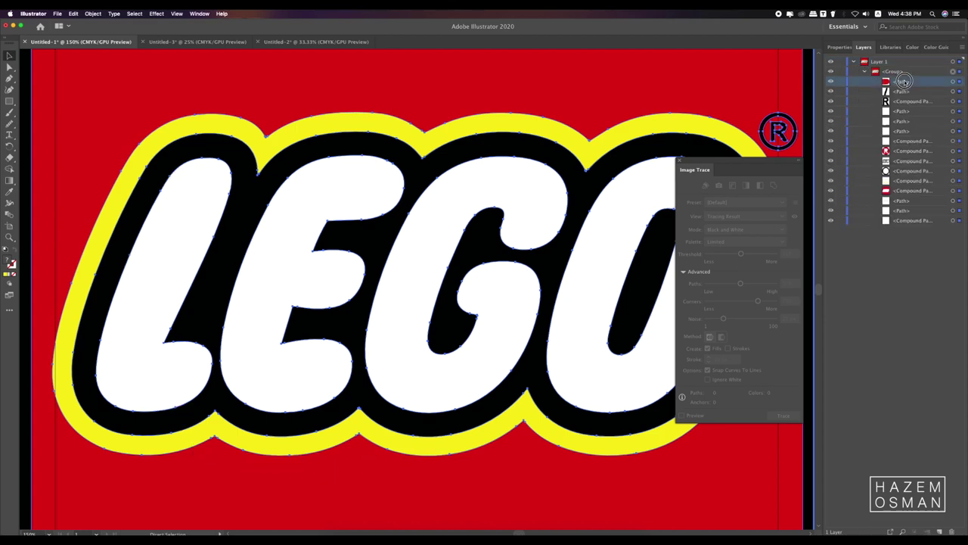
left_click(908, 91)
left_click(909, 110)
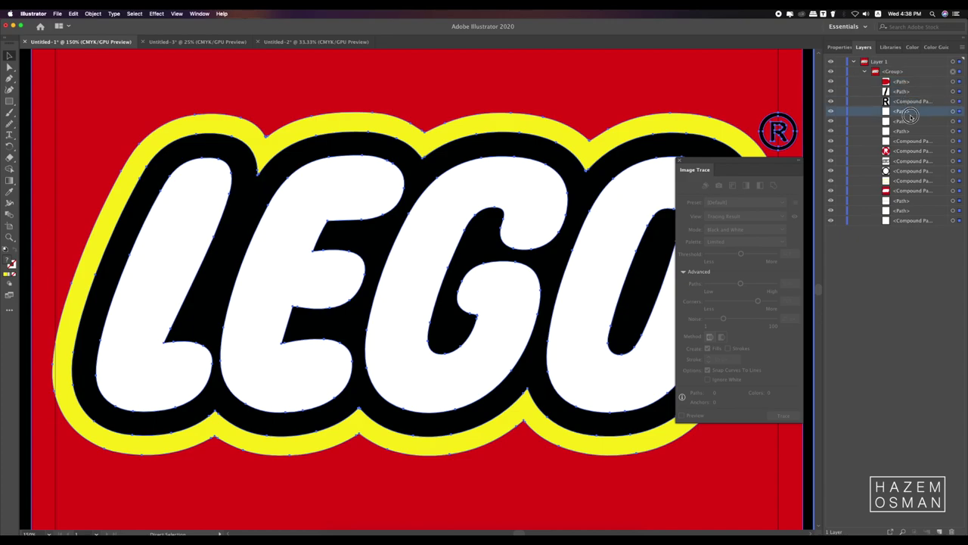
left_click(905, 140)
left_click(906, 151)
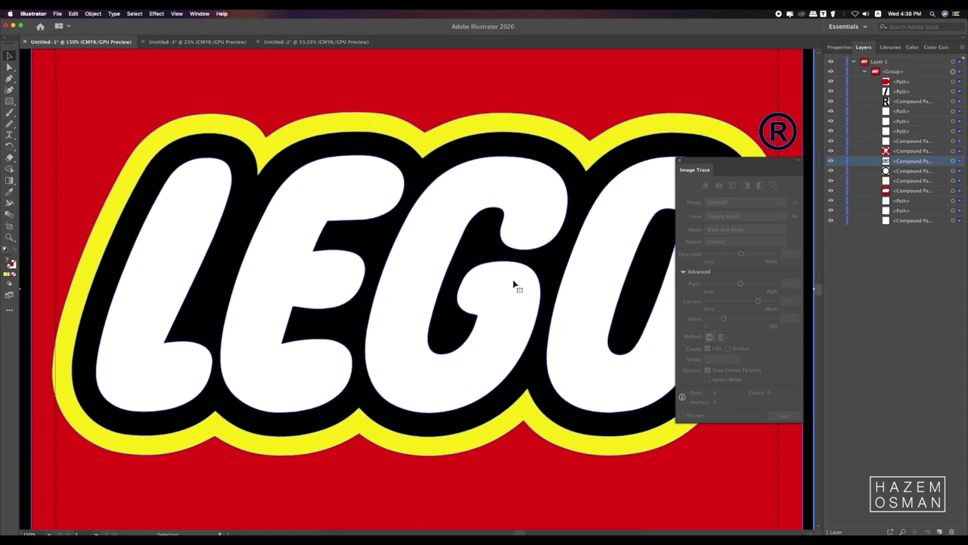
- Isolate the black compound path, then select the O, G, E and L letter shapes
double_click(581, 252)
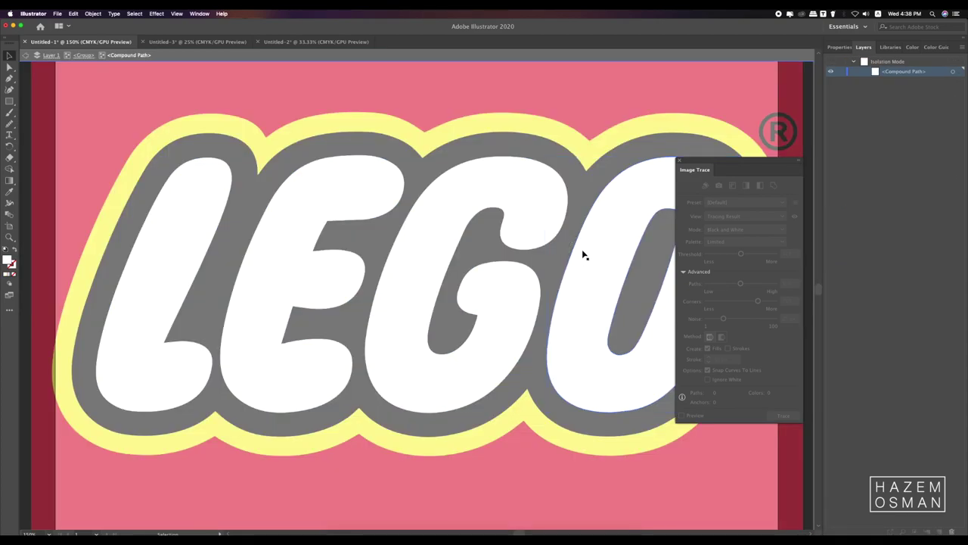
left_click(517, 290)
double_click(517, 291)
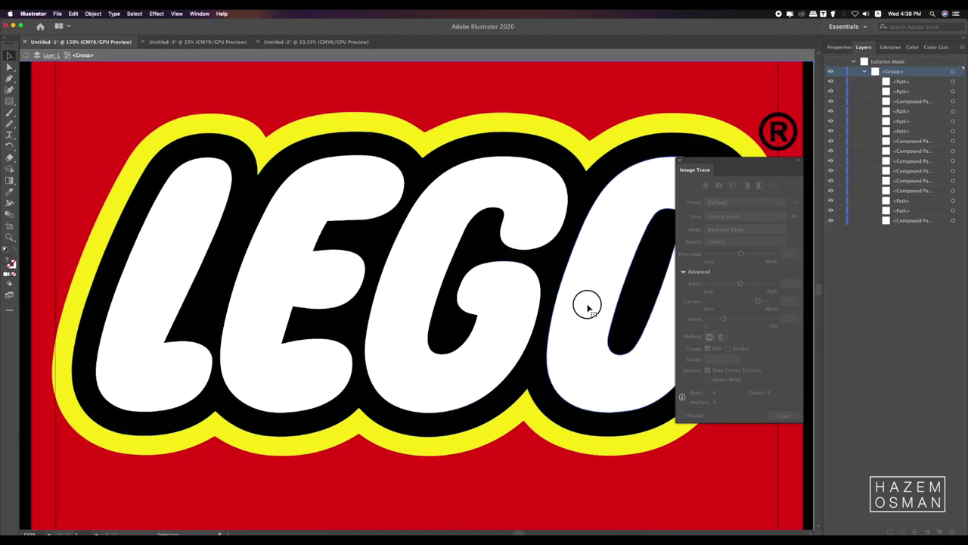
left_click(552, 354)
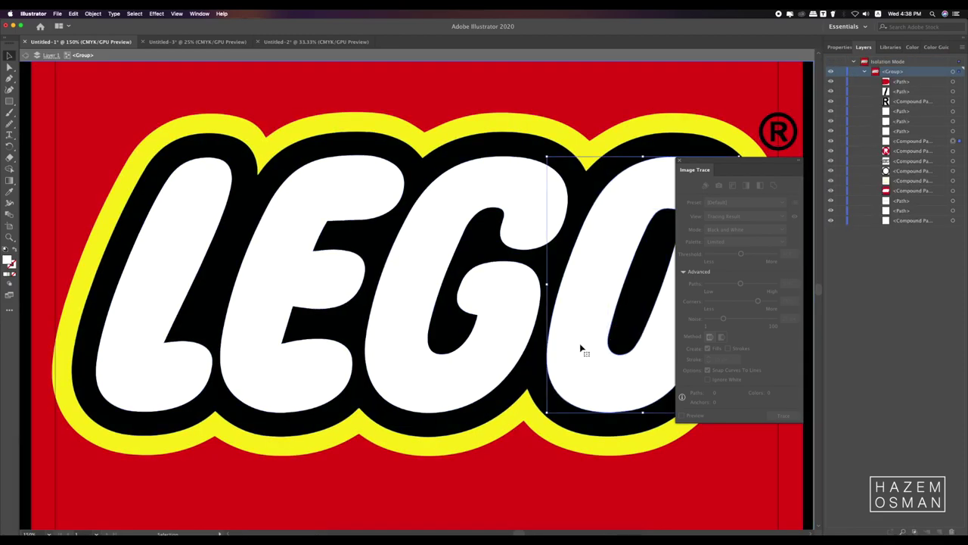
left_click(500, 342, "shift")
left_click(276, 367, "shift")
left_click(193, 373, "shift")
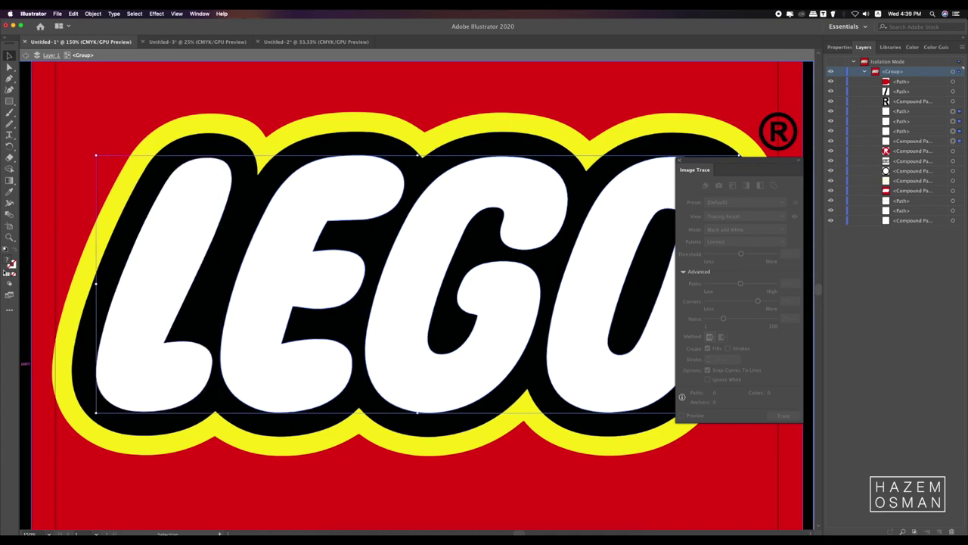
- Eyedropper-sample black, yellow, then red from the logo onto the selected letters
key("i")
left_click(263, 193)
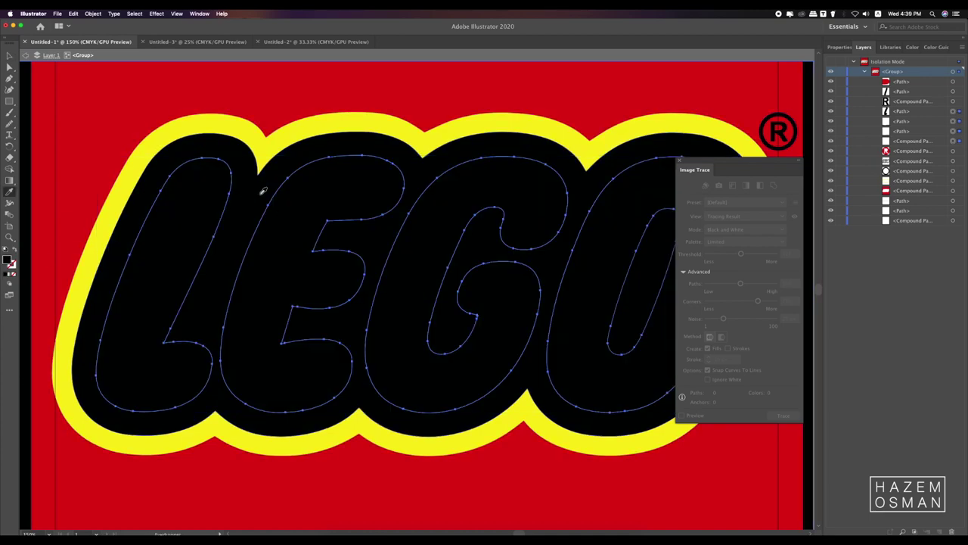
left_click(443, 127)
left_click(452, 91)
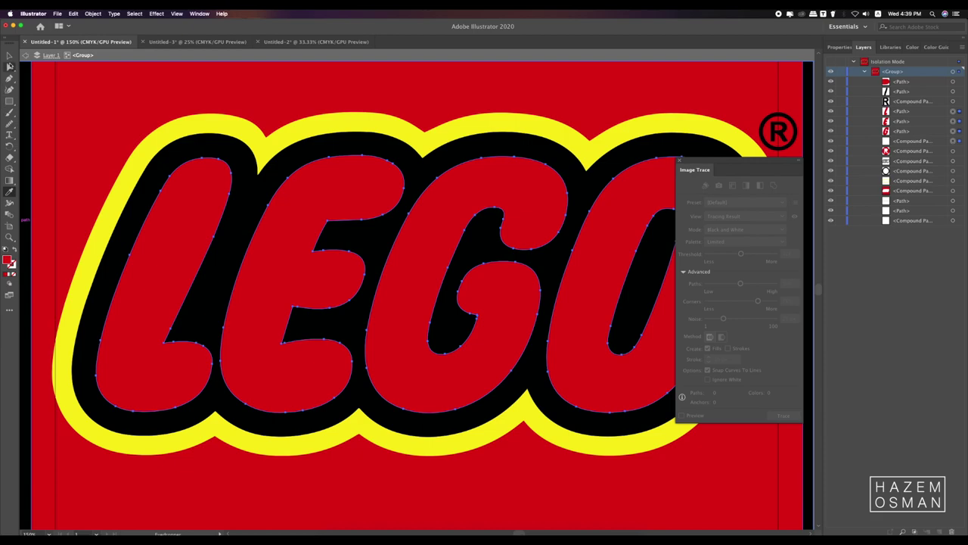
- Select the black outline and yellow border shapes, then isolate the LEGO group again
left_click(9, 56)
left_click(239, 177)
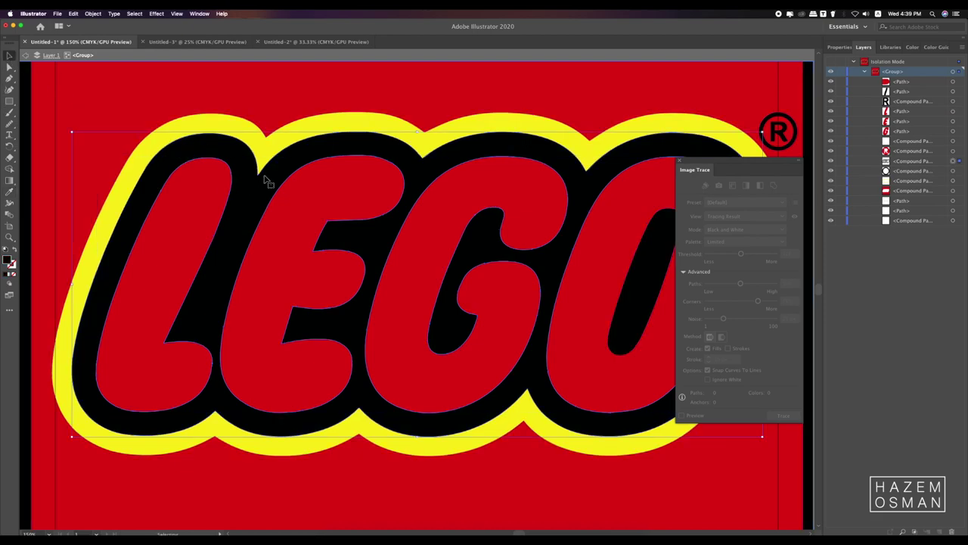
left_click(454, 132)
double_click(477, 123)
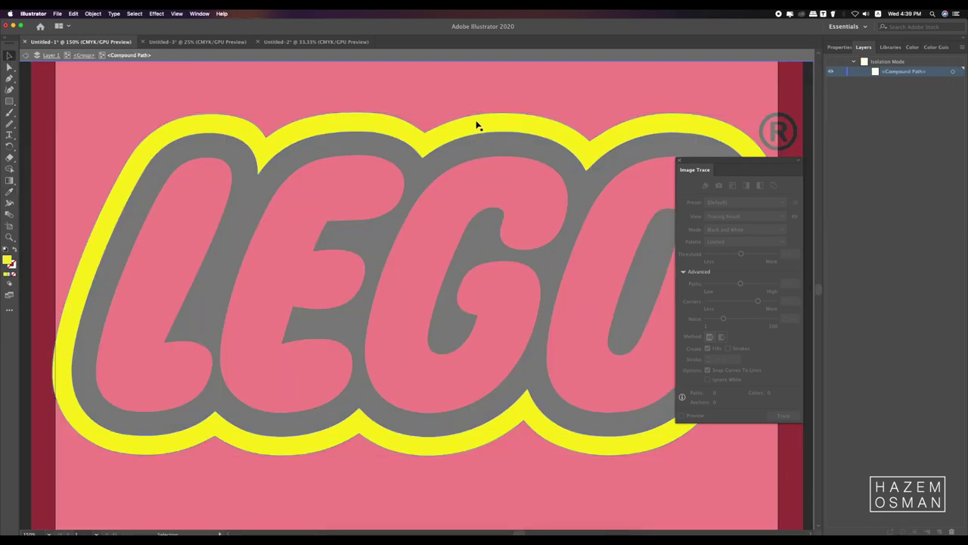
double_click(456, 153)
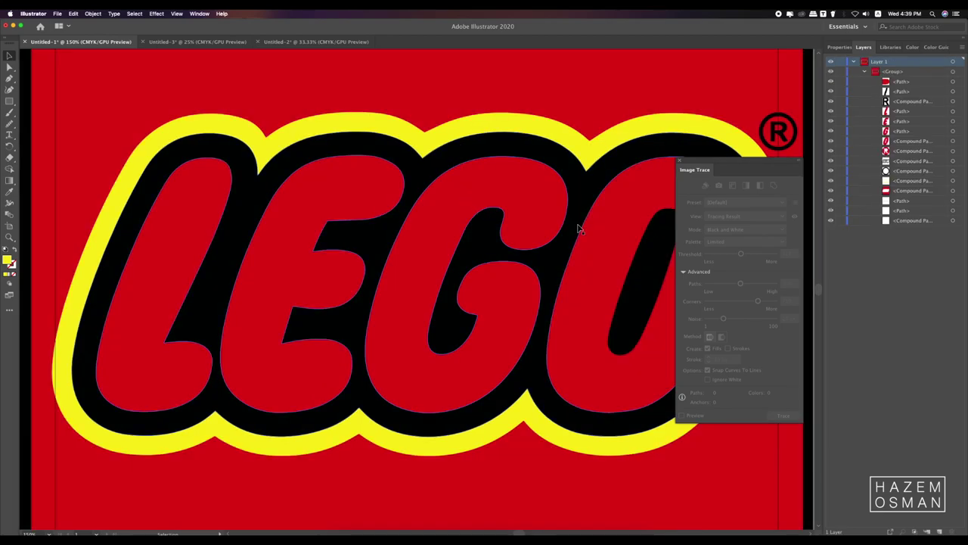
double_click(560, 280)
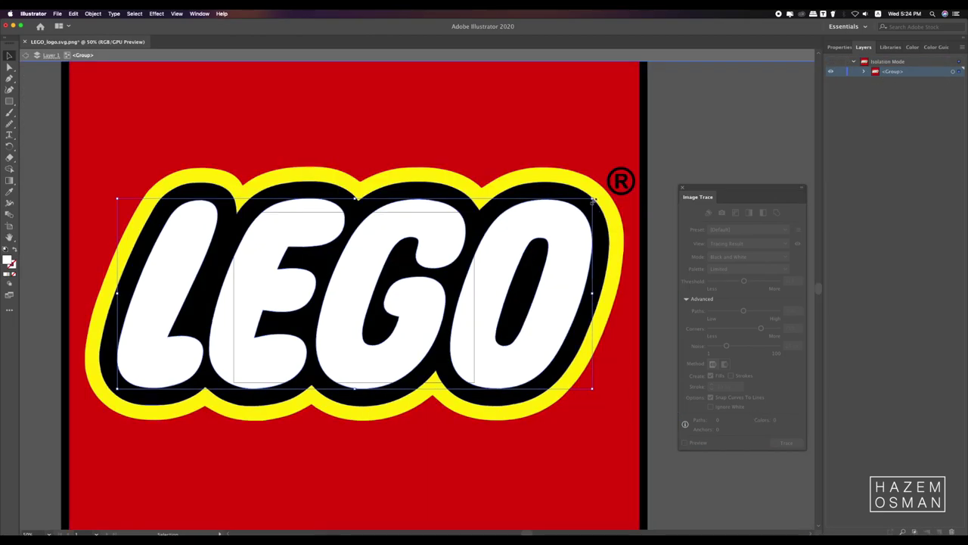
- Scale the white LEGO lettering down and move it up, then exit Isolation Mode
mouse_move(594, 199)
left_mouse_down()
mouse_move(499, 230)
mouse_move(344, 326)
left_mouse_up()
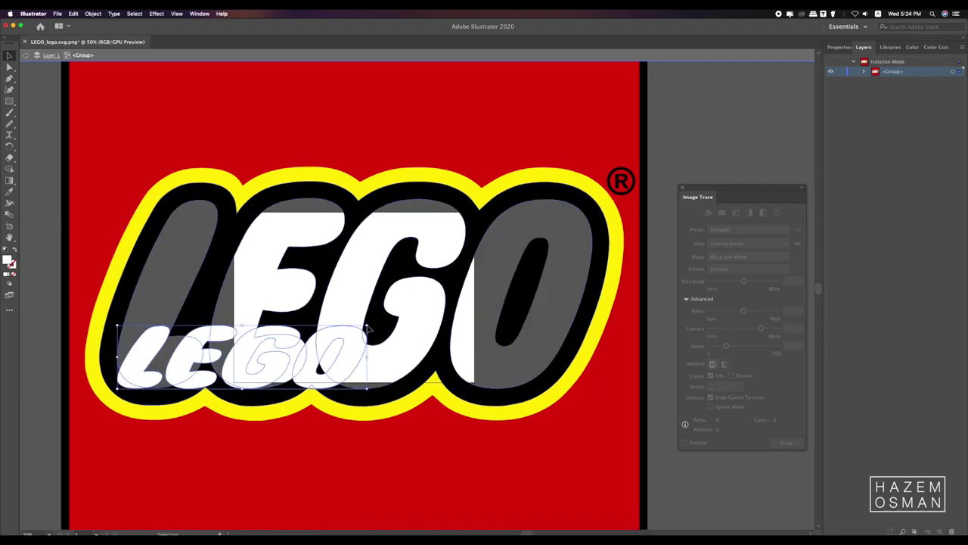
left_click_drag(320, 356, 454, 114)
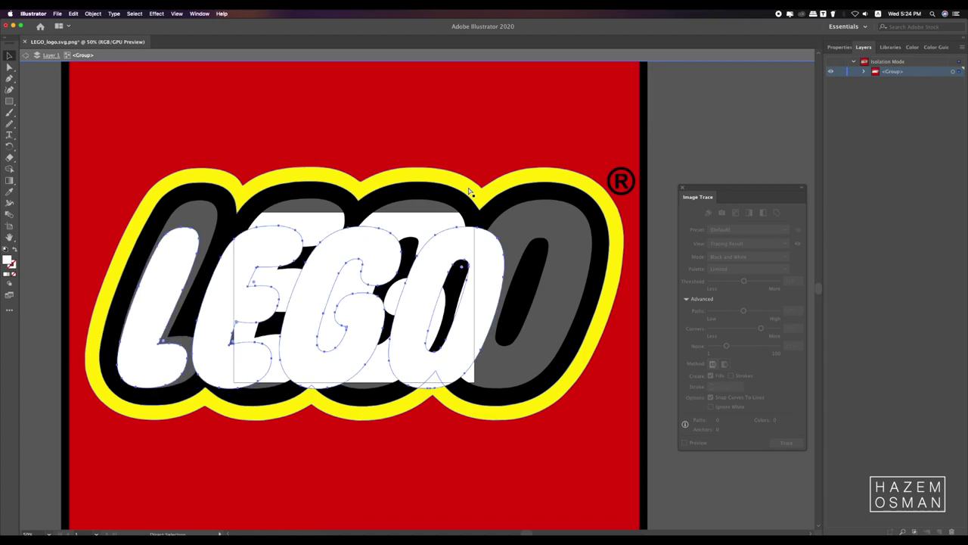
left_click(499, 128)
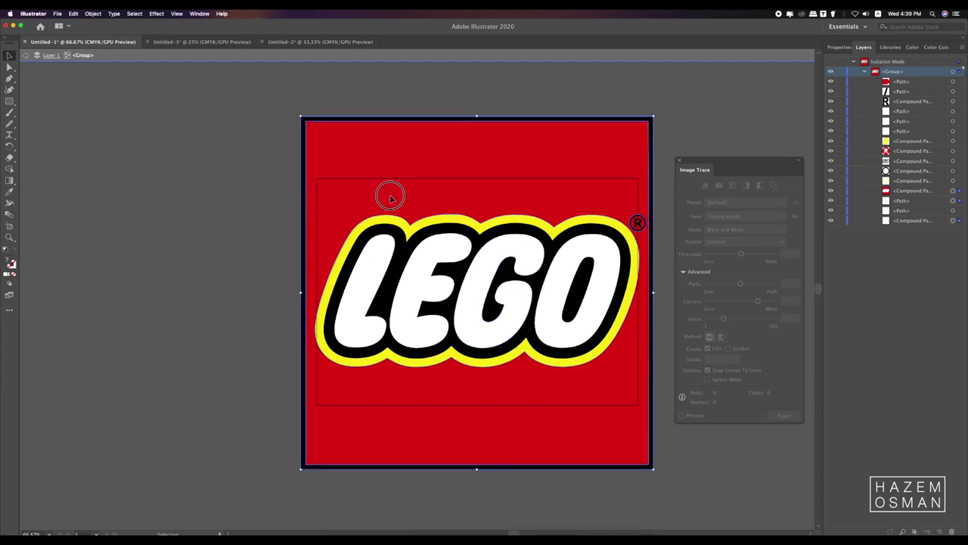
double_click(391, 198)
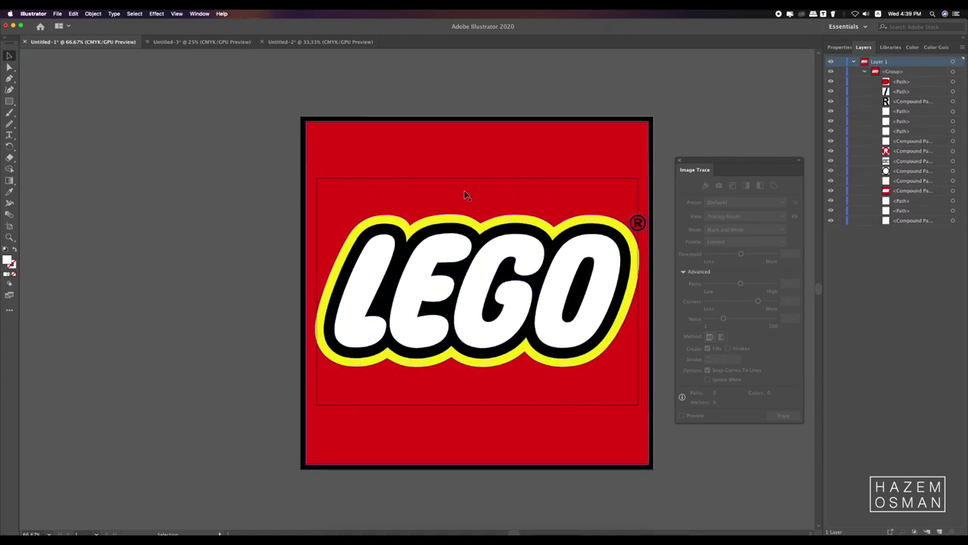
- Zoom to 100% and 200% and select the LEGO group to inspect its smooth edges
scroll(512, 308, "up", 1)
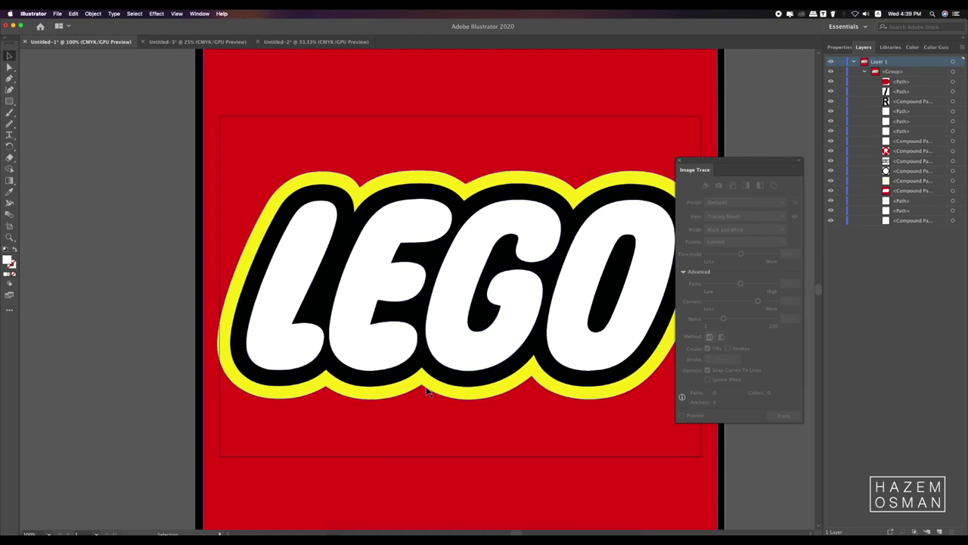
left_click(631, 215)
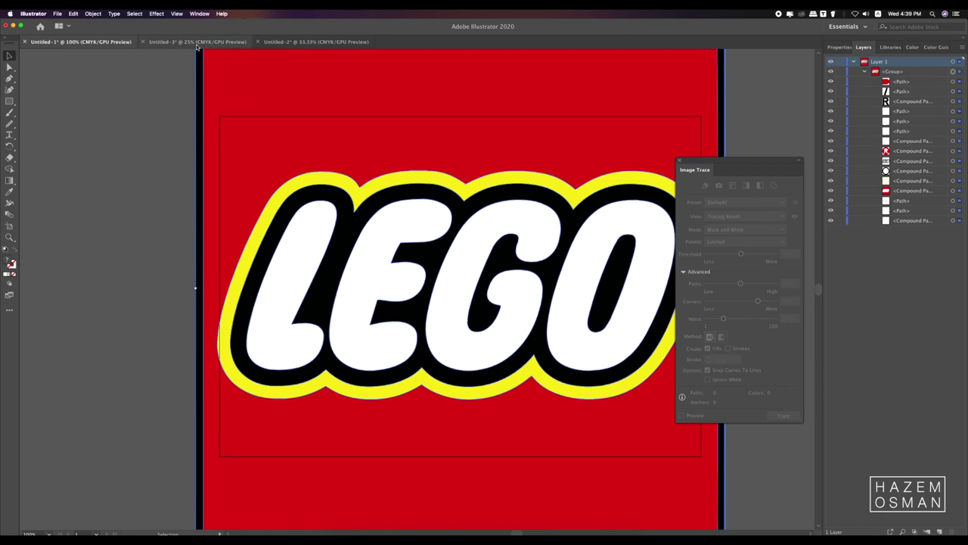
scroll(335, 214, "up", 1)
scroll(331, 216, "up", 1)
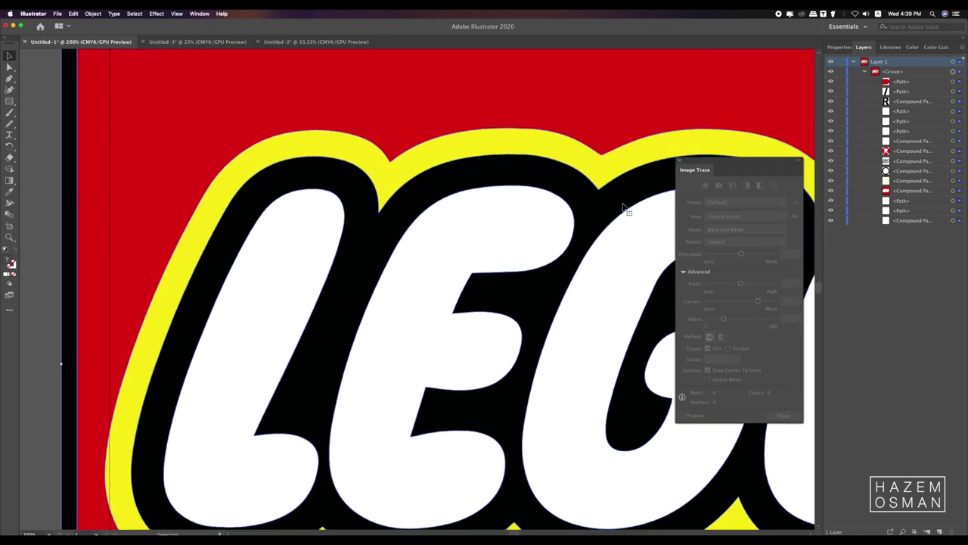
- Isolate and zoom in on the purple LEGO group in Untitled-3, then switch to Untitled-2
left_click(190, 42)
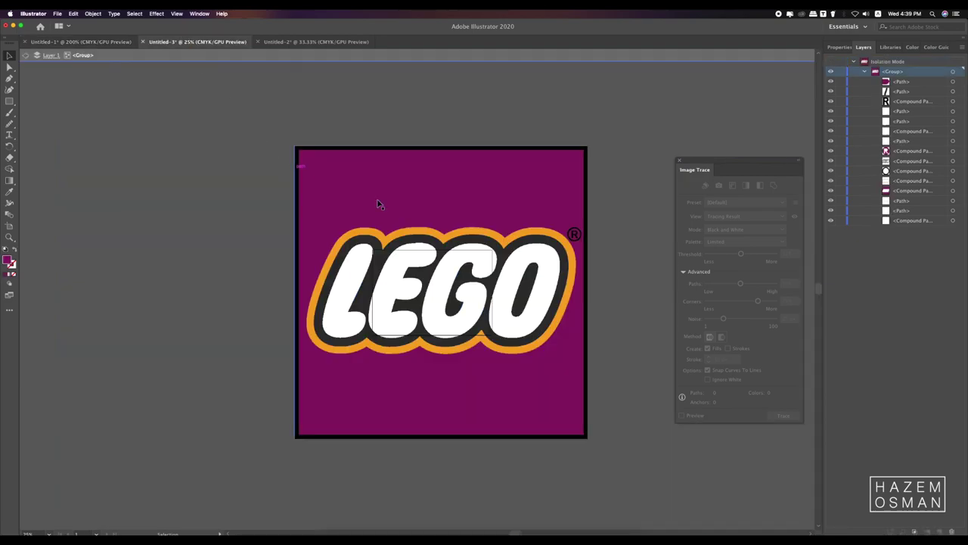
double_click(487, 242)
scroll(487, 240, "up", 1)
scroll(497, 295, "up", 1)
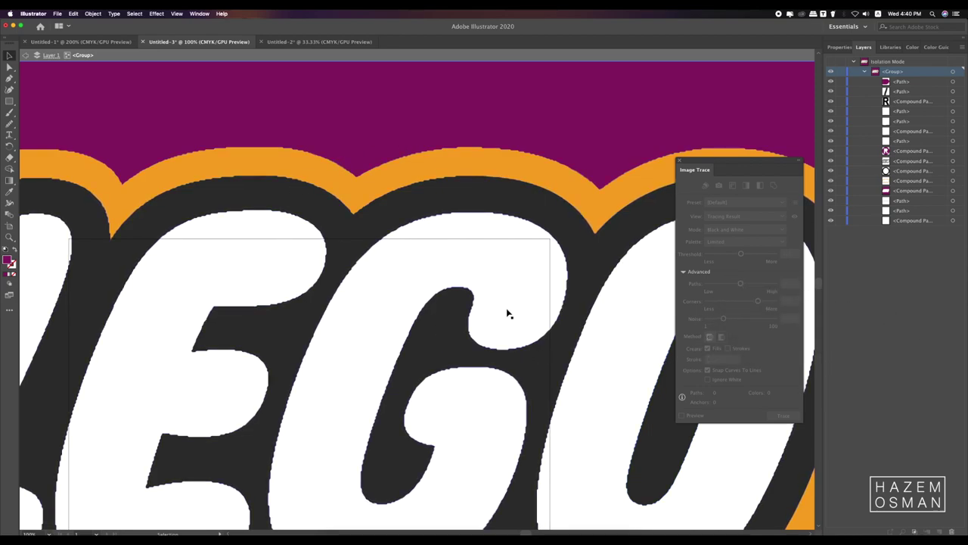
left_click(314, 43)
scroll(481, 255, "up", 1)
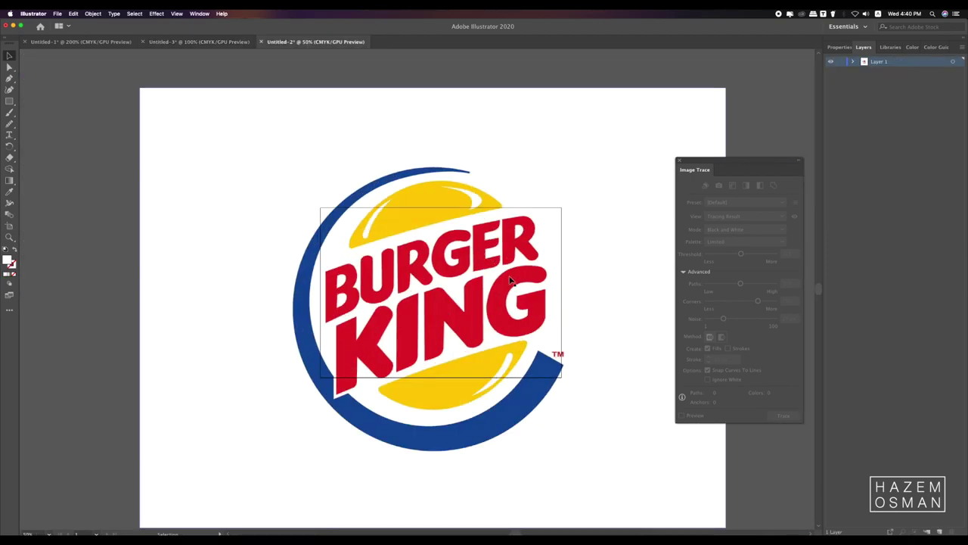
- Select the Burger King image and set its Image Trace to Color mode with the Full Tone palette
left_click(467, 257)
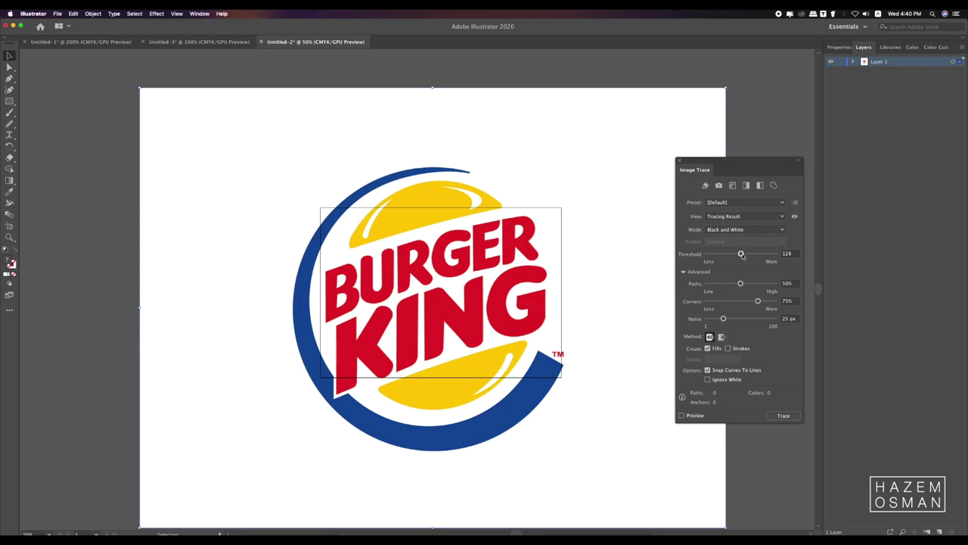
left_click(731, 229)
left_click(726, 236)
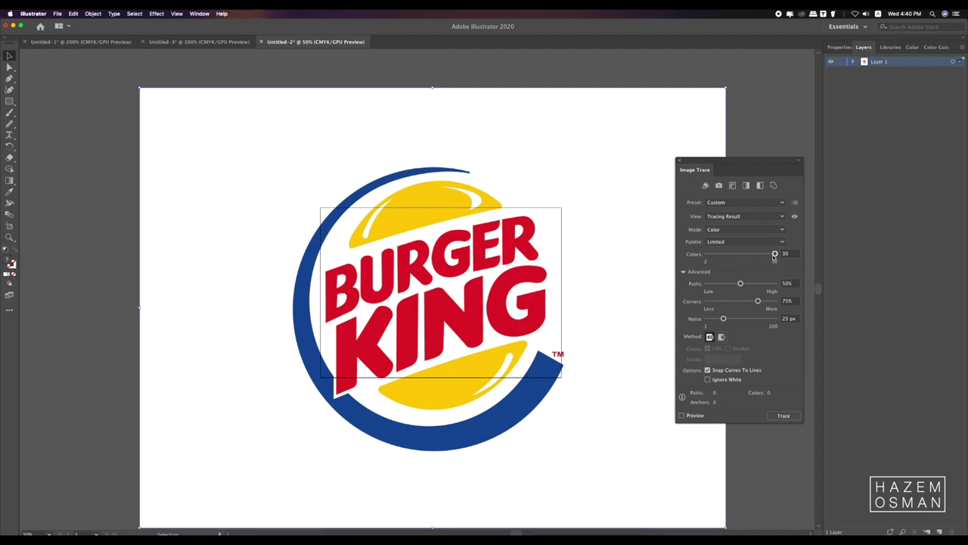
left_click(735, 242)
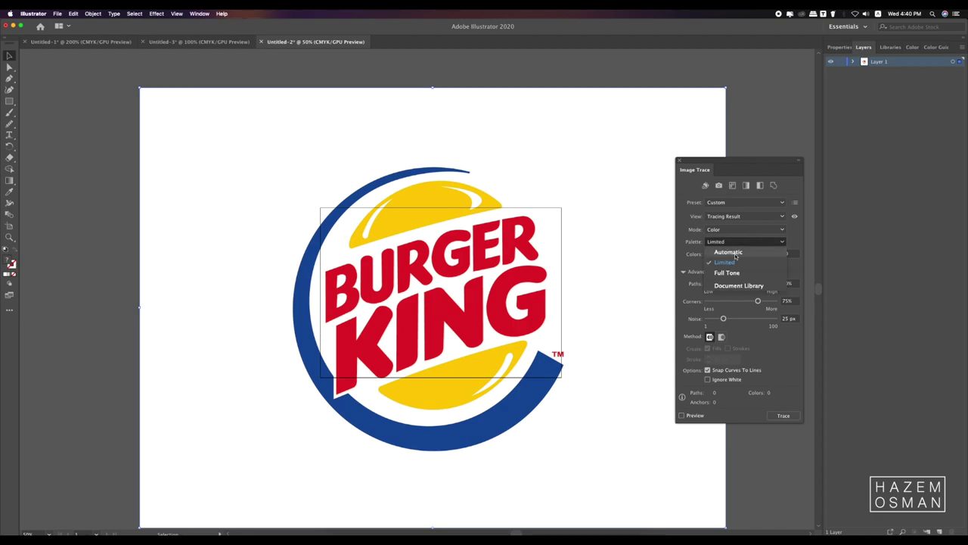
left_click(735, 273)
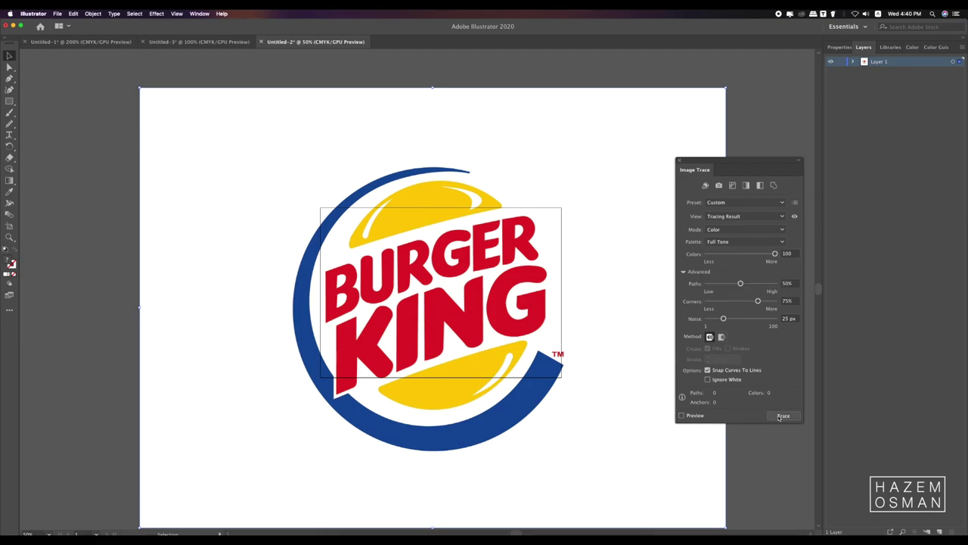
- Preview the full-tone 100-colour trace and move the Image Trace panel beside the logo
left_click(681, 416)
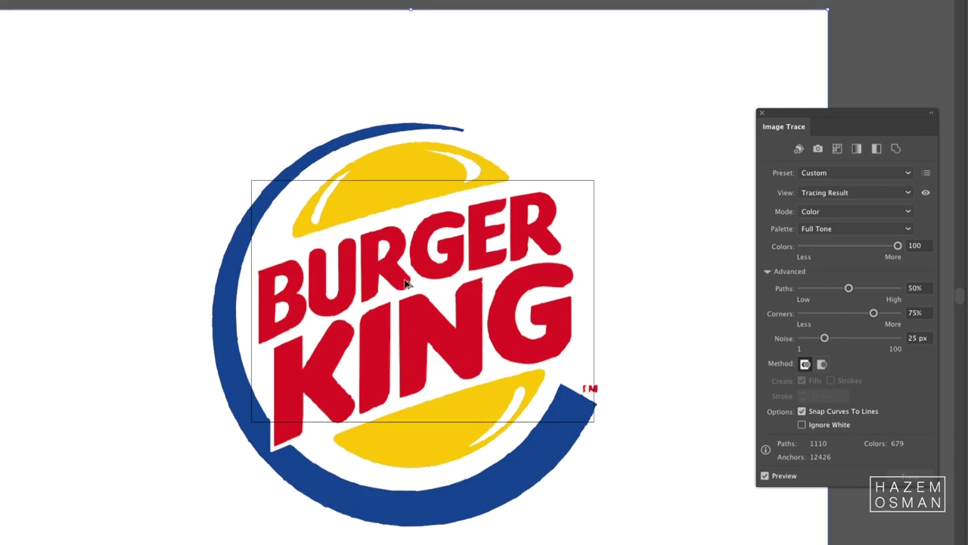
scroll(406, 283, "up", 1)
scroll(412, 291, "up", 2)
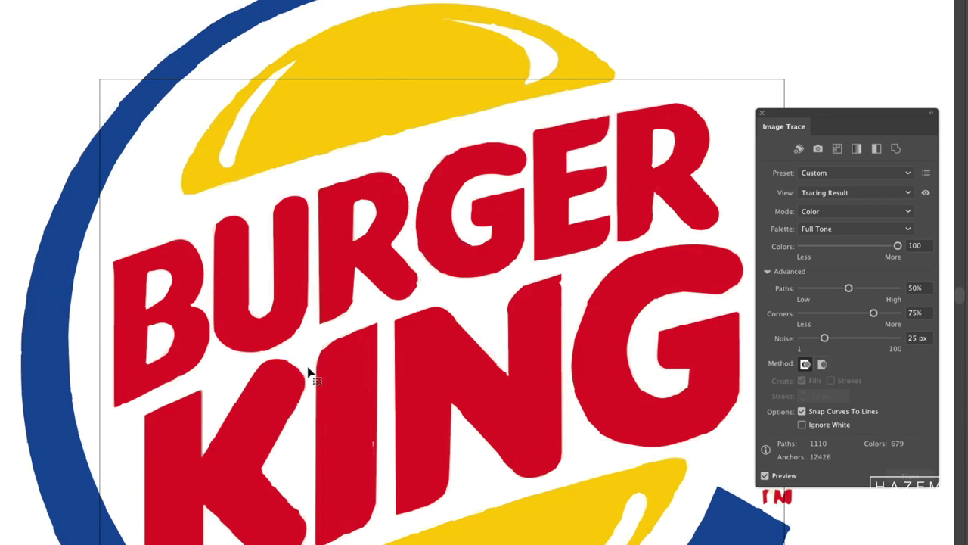
scroll(421, 363, "down", 1)
scroll(689, 457, "up", 1)
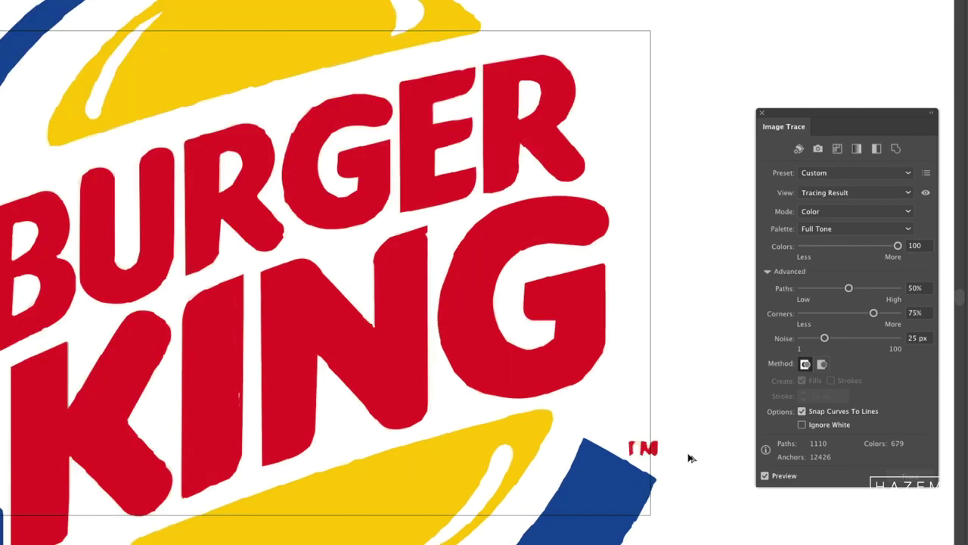
scroll(689, 458, "up", 2)
scroll(635, 457, "up", 1)
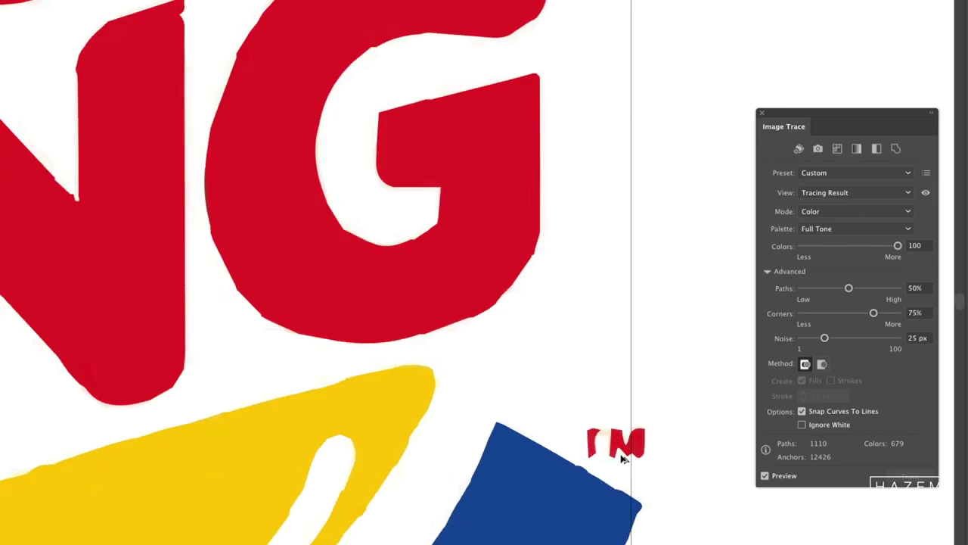
scroll(621, 458, "down", 3)
scroll(433, 442, "down", 1)
scroll(401, 440, "up", 1)
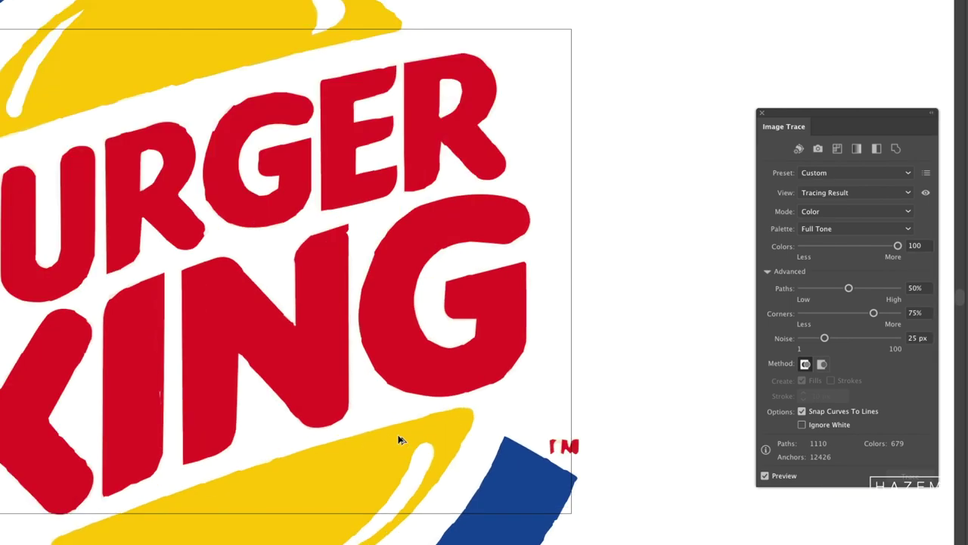
scroll(401, 440, "down", 1)
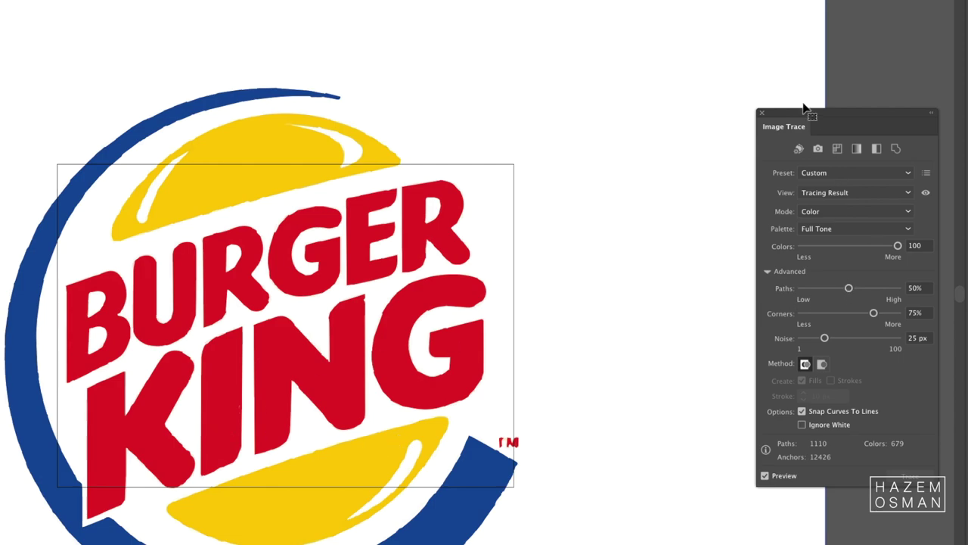
mouse_move(801, 112)
left_mouse_down()
mouse_move(633, 129)
mouse_move(598, 160)
left_mouse_up()
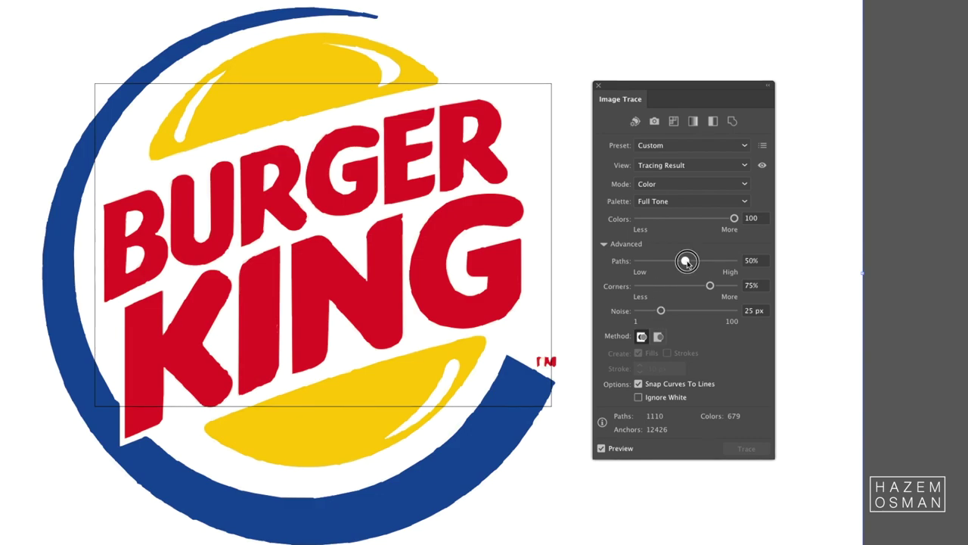
- Set Paths and Corners to 100% with preview off, then retrace the Burger King logo
left_click_drag(687, 262, 703, 263)
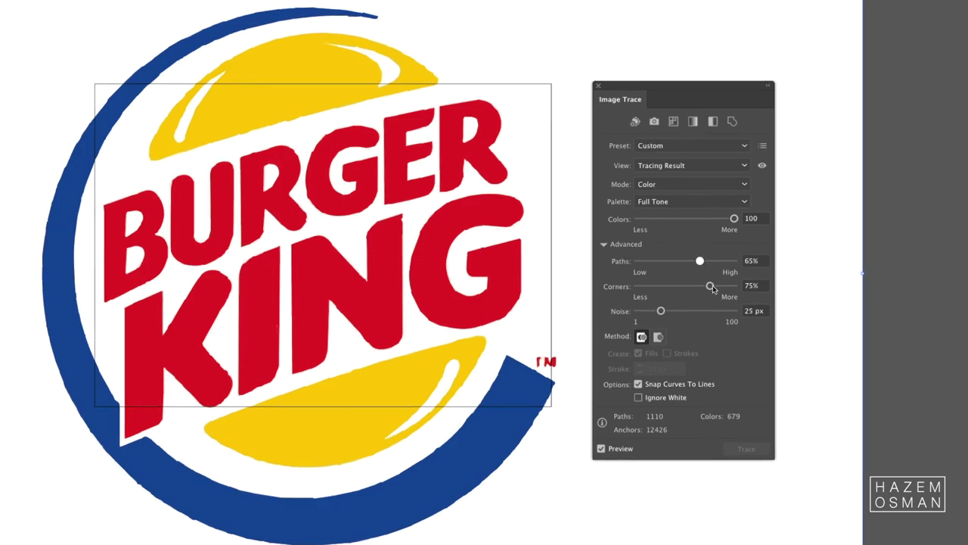
left_click(712, 285)
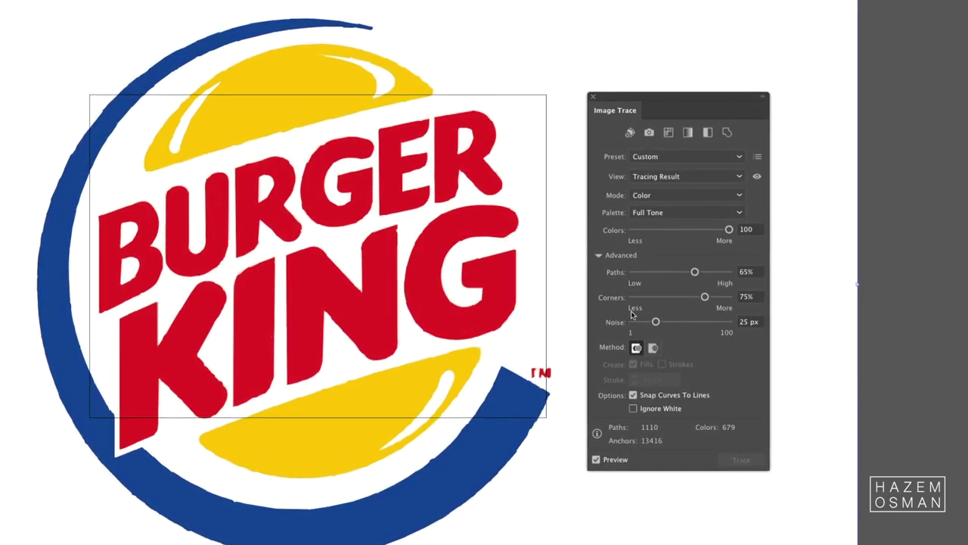
left_click(595, 460)
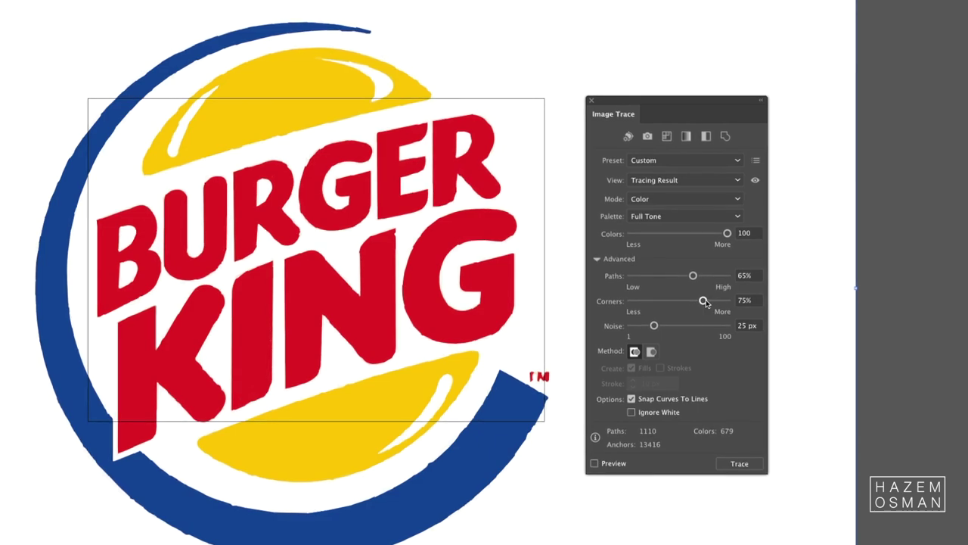
left_click_drag(704, 300, 749, 302)
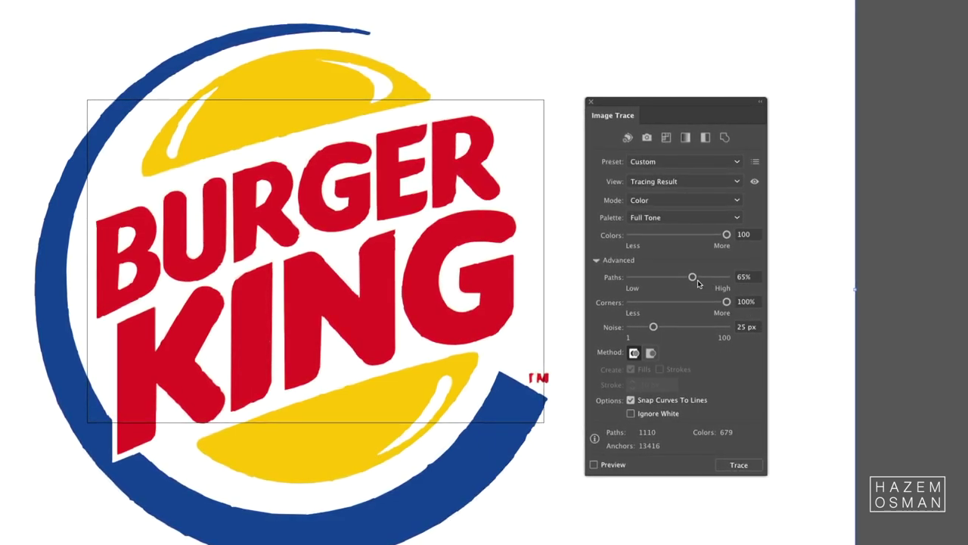
left_click_drag(693, 276, 731, 278)
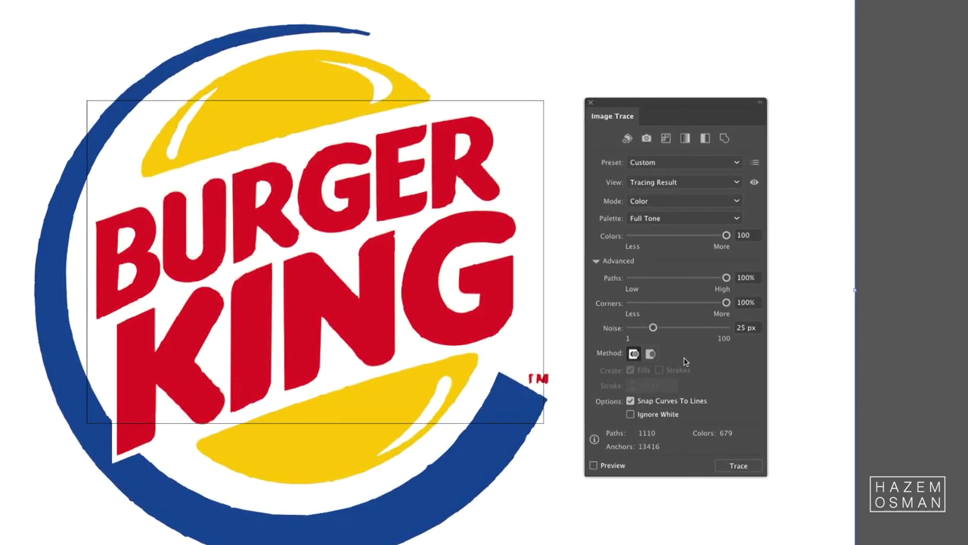
left_click(738, 468)
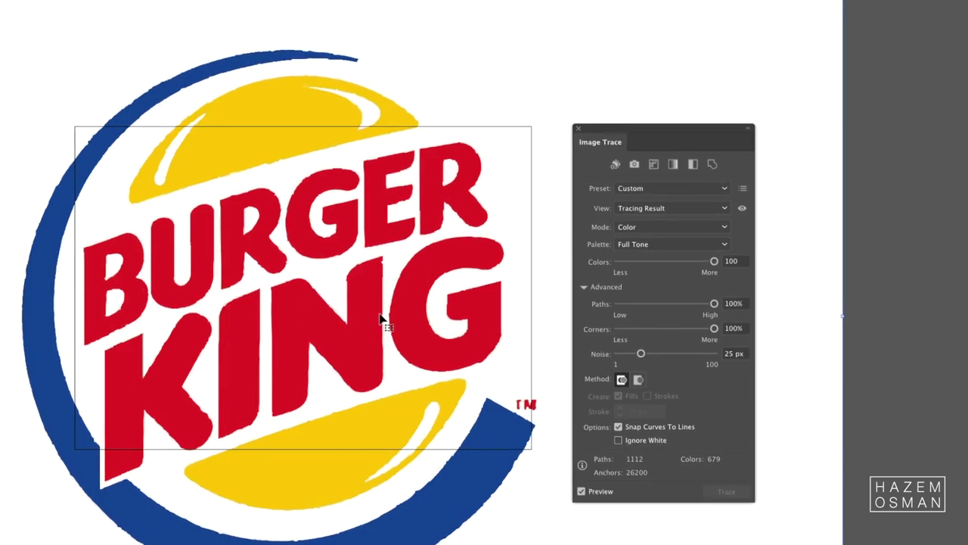
- Apply the [Default] preset, then switch Mode to Color with a Limited 30-colour palette
scroll(385, 316, "up", 2)
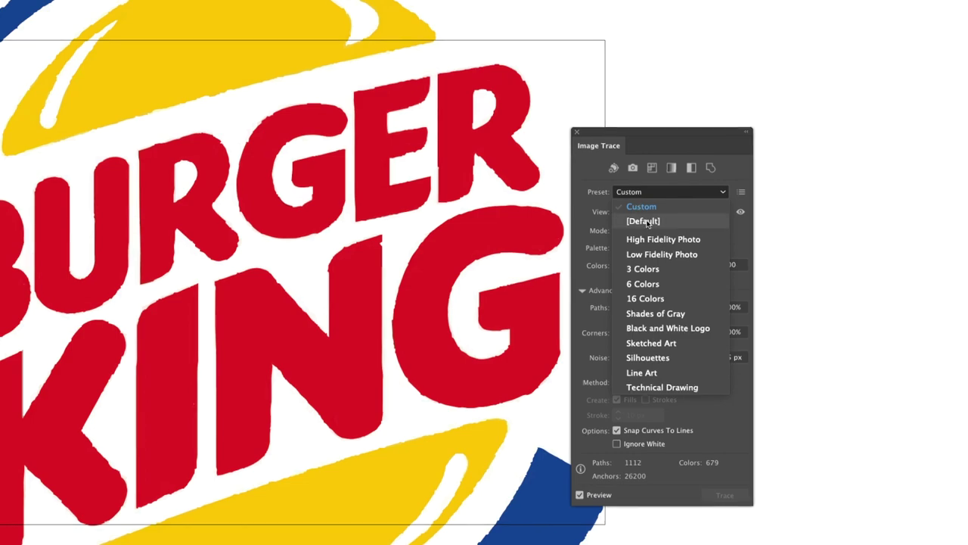
key("Return")
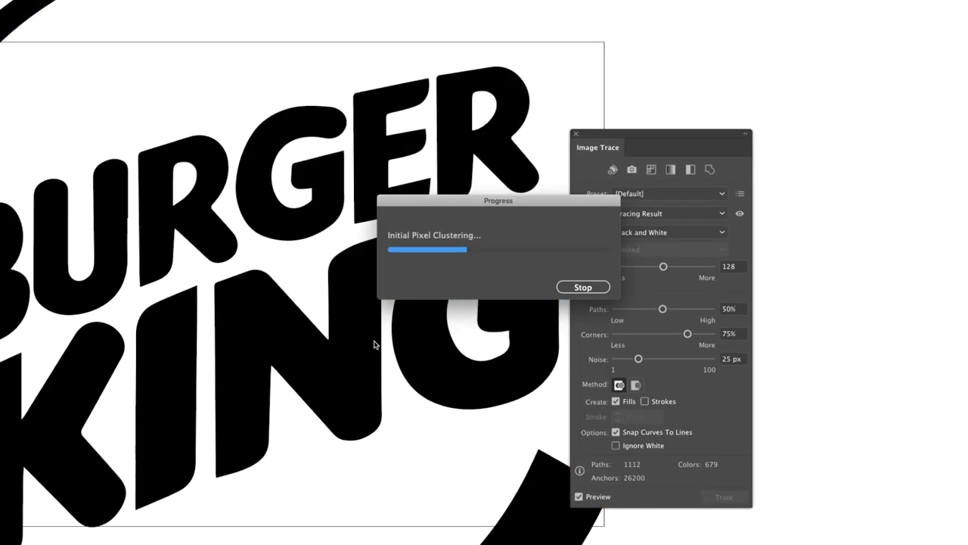
left_click(637, 233)
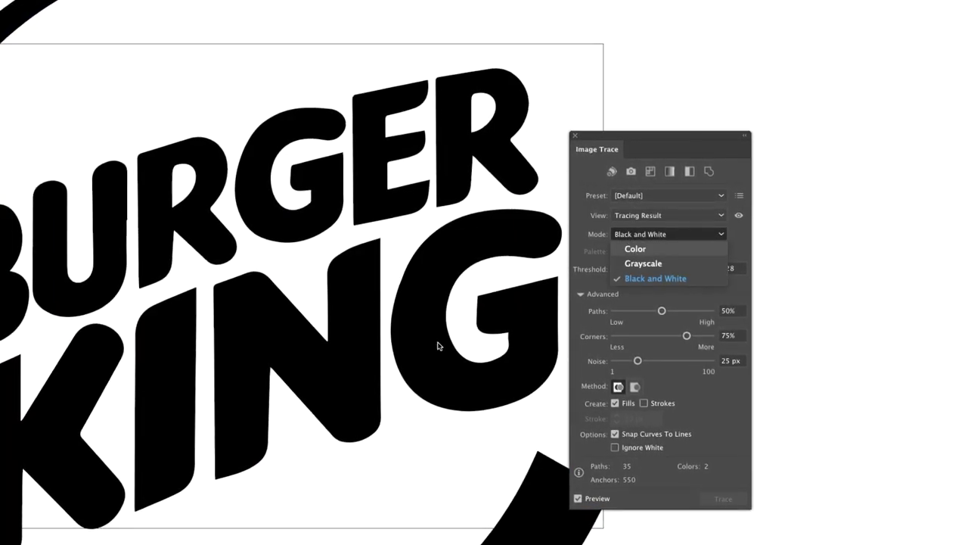
key("Up")
key("Up")
key("Return")
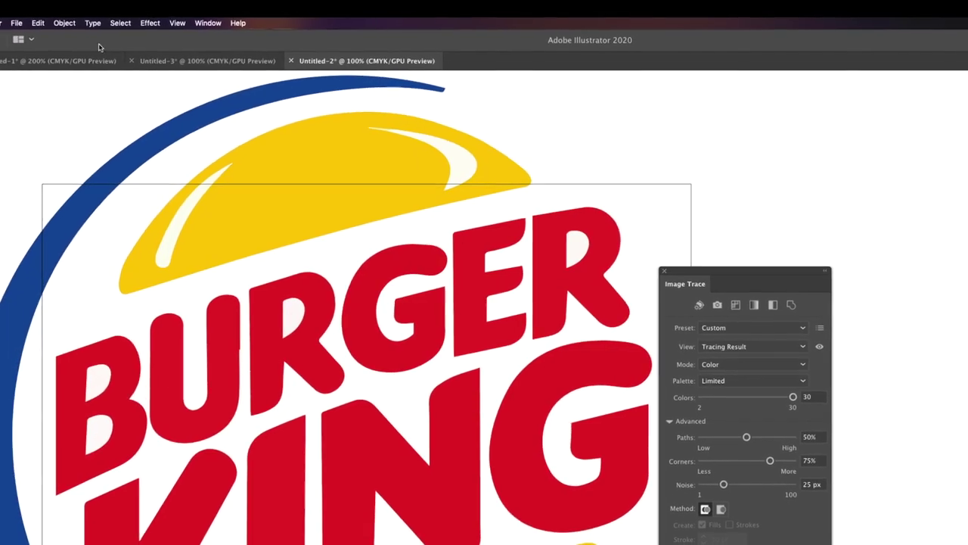
- Expand the Burger King trace using Object > Image Trace > Expand
left_click(71, 20)
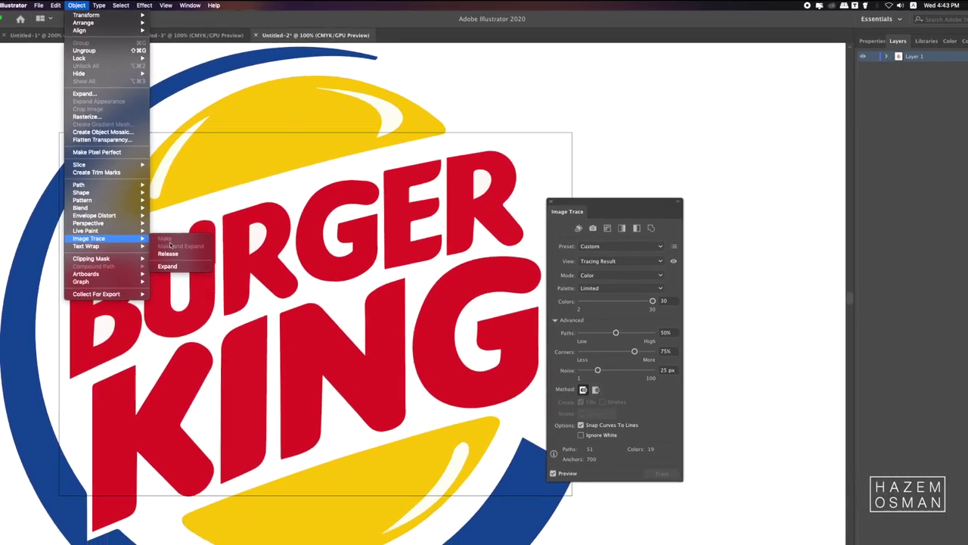
left_click(167, 275)
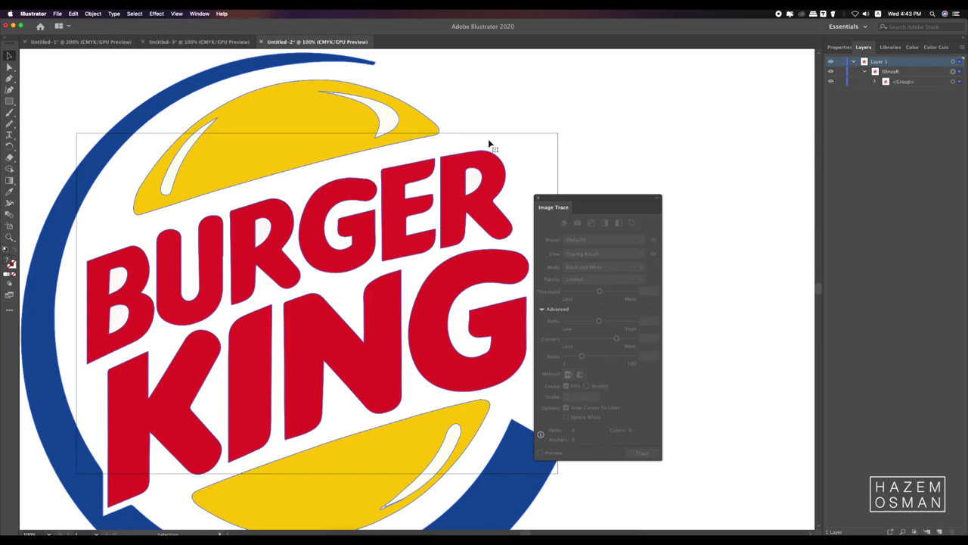
- Isolate the traced group, select the N, U and K letters separately, then go to Untitled-3
double_click(471, 176)
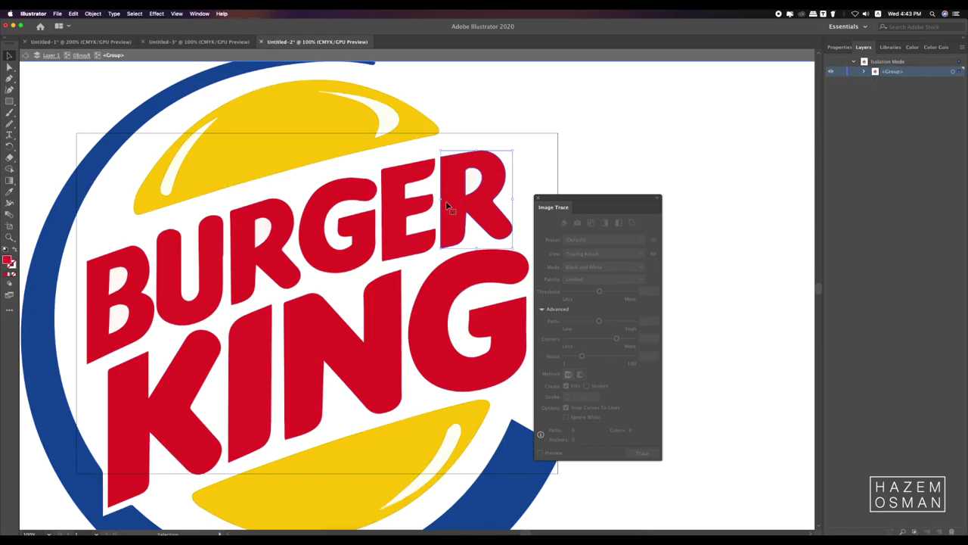
left_click(865, 71)
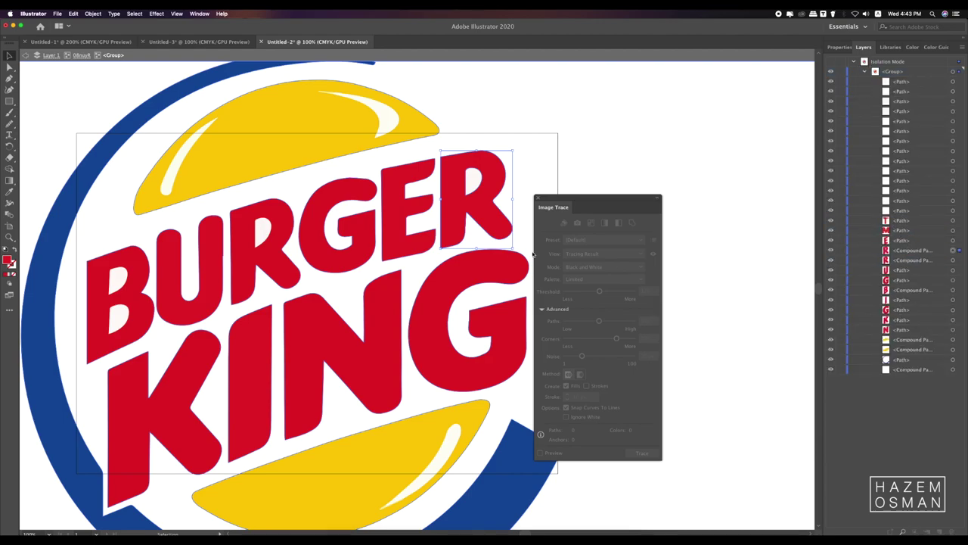
left_click(387, 310)
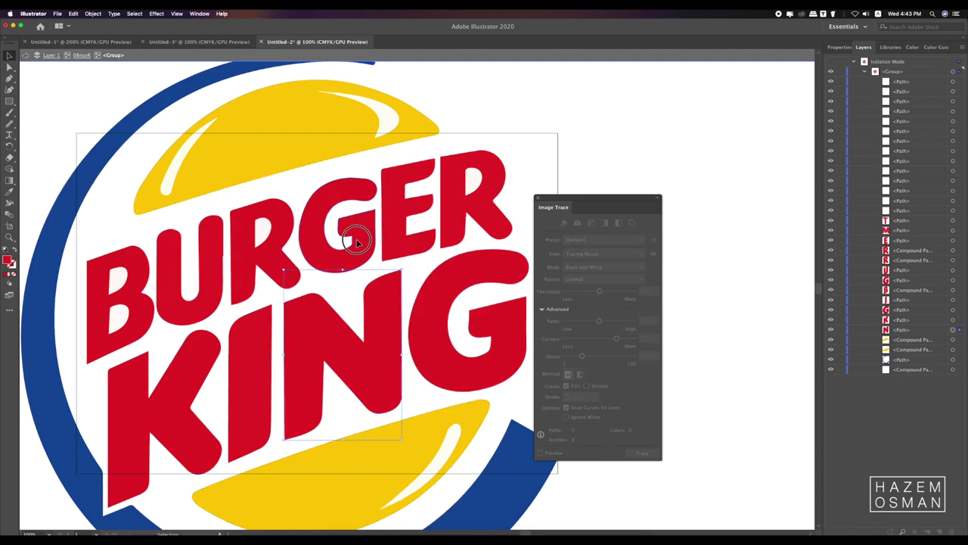
left_click(211, 283)
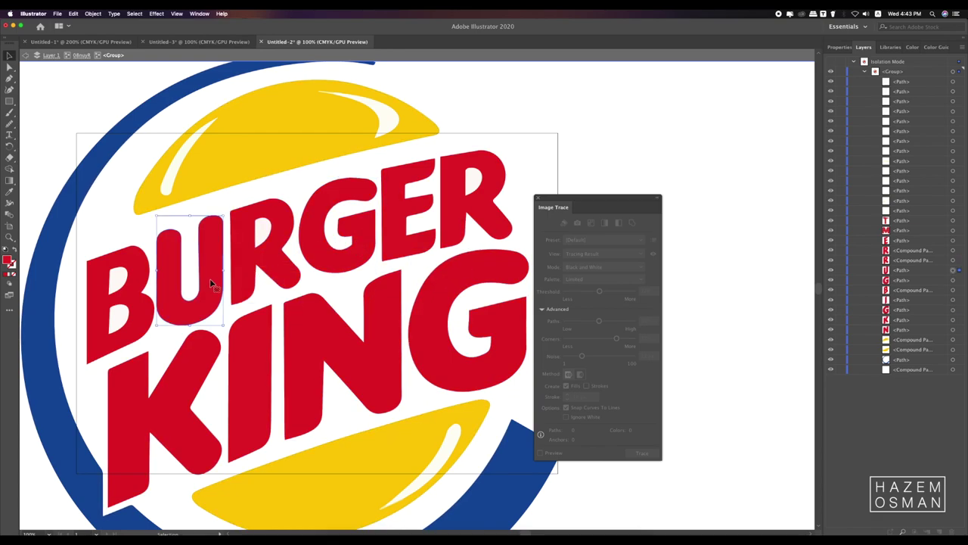
left_click(136, 416)
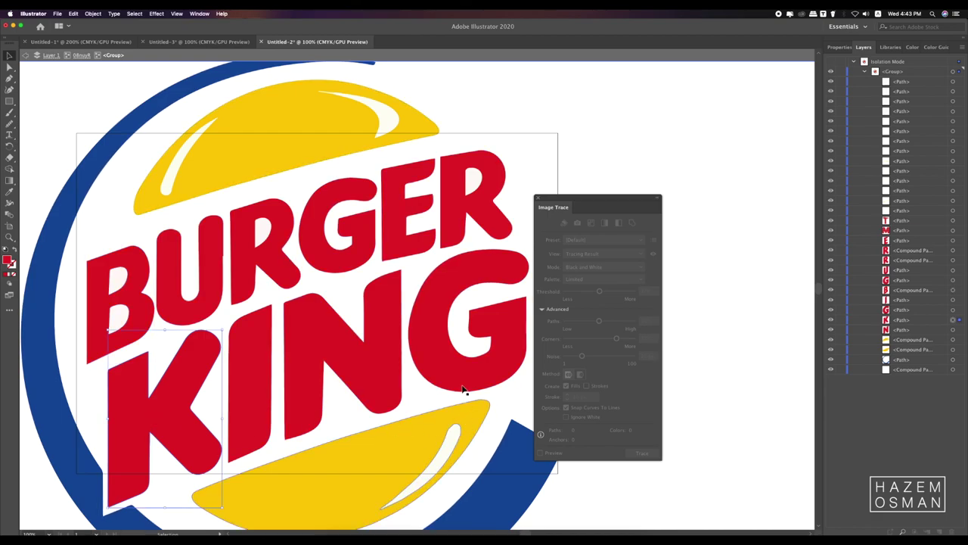
left_click(199, 41)
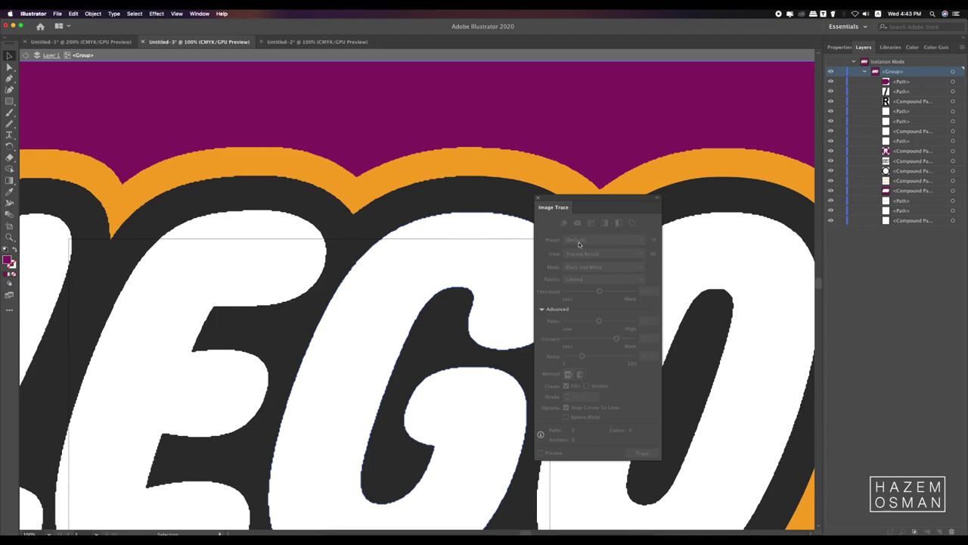
- Close the Image Trace panel and select the white G shape of the LEGO logo
left_click_drag(586, 202, 649, 193)
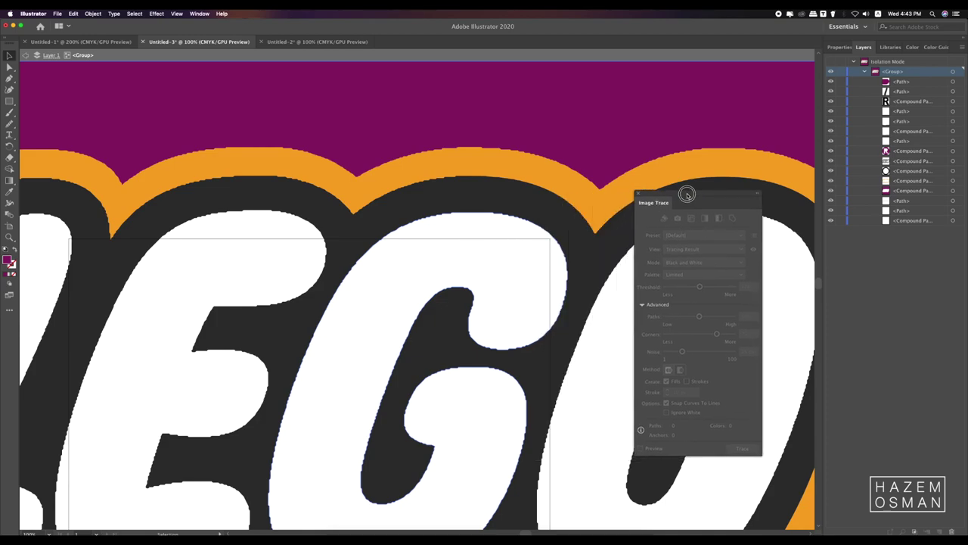
left_click(643, 192)
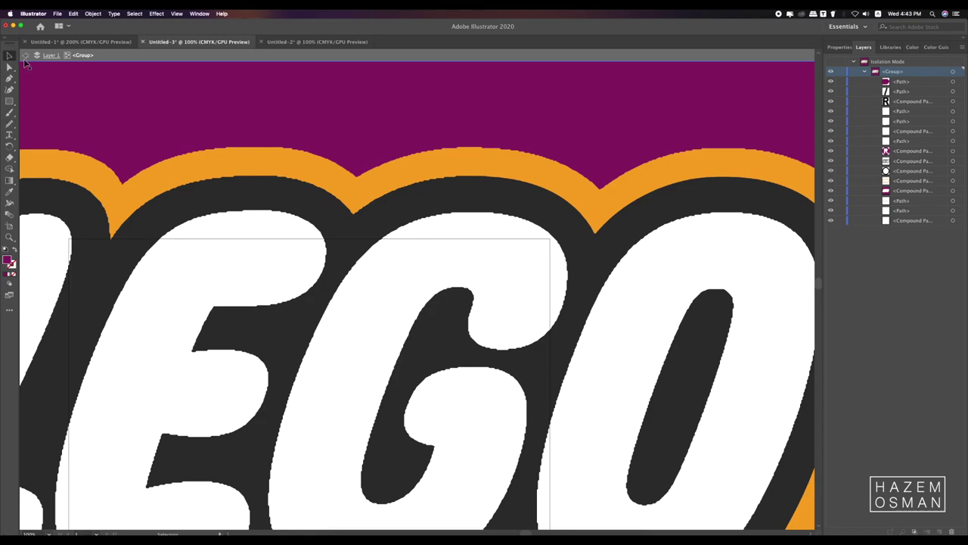
left_click(436, 233)
left_click(9, 123)
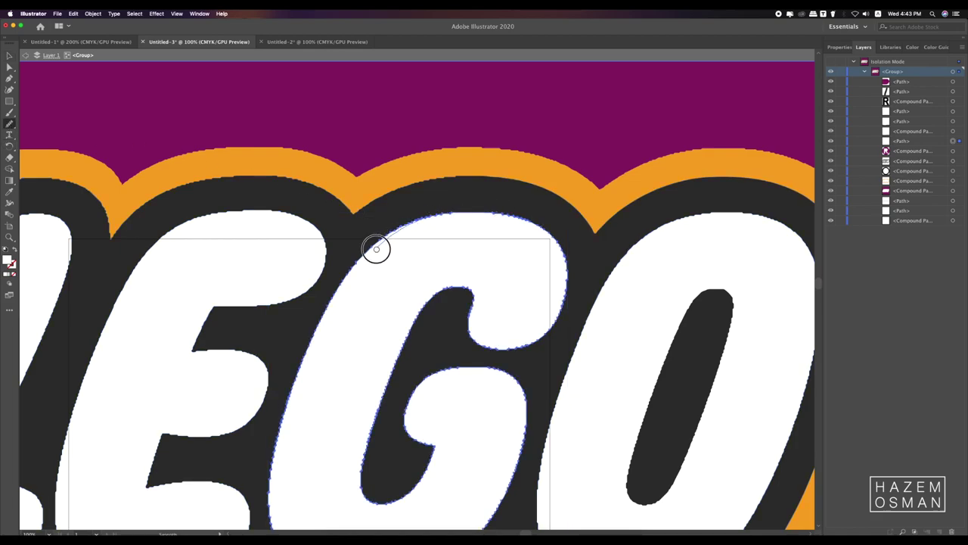
- Exit isolation mode, zoom out, and return to the Untitled-2 Burger King document
key("Escape")
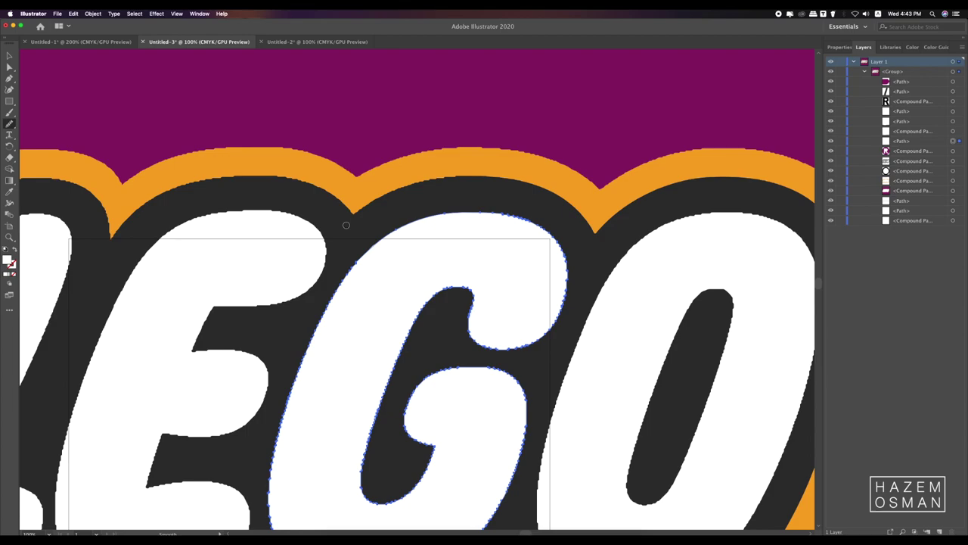
scroll(469, 280, "down", 1)
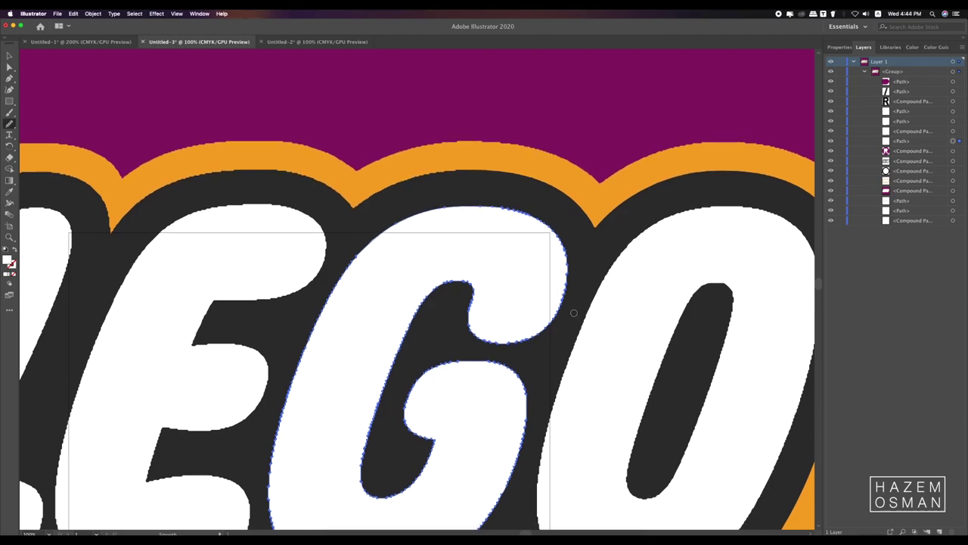
scroll(514, 319, "down", 3, "alt")
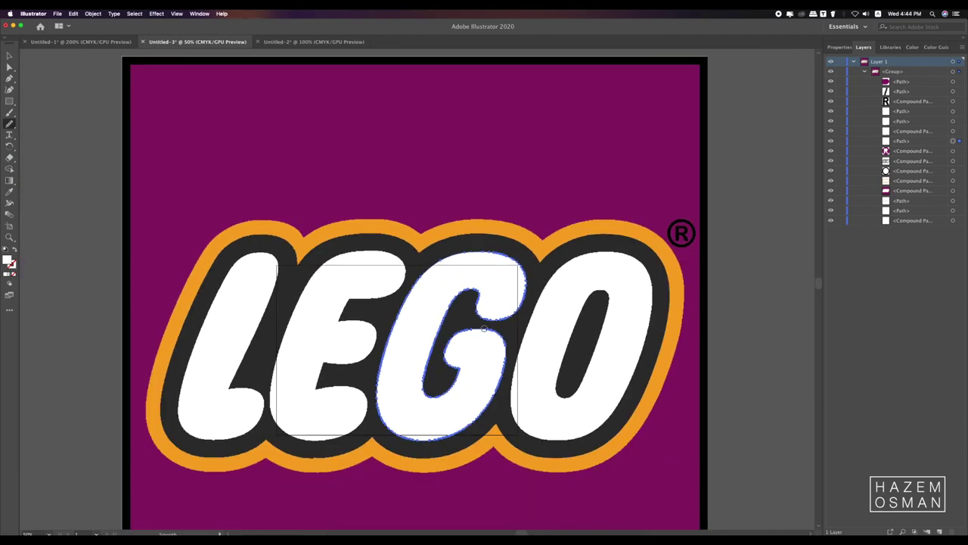
scroll(260, 232, "up", 1)
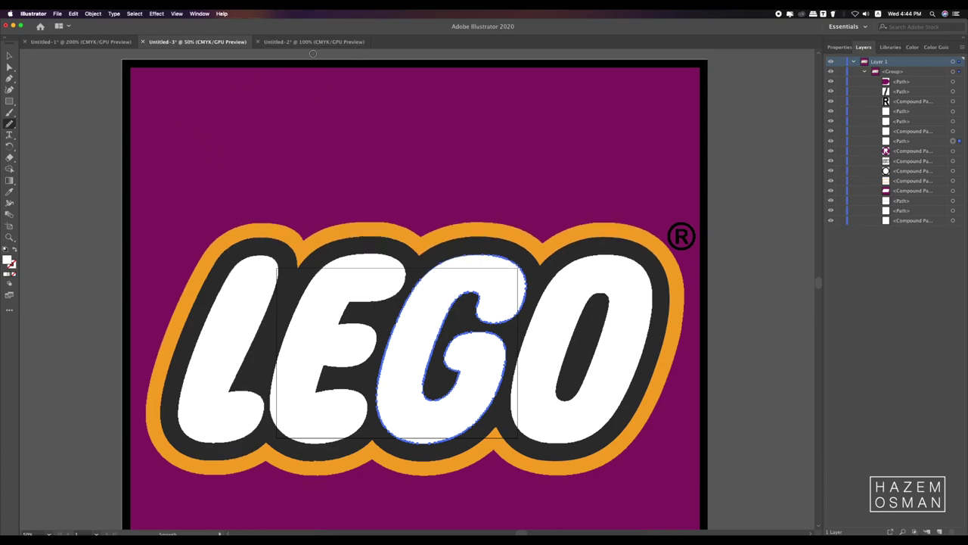
left_click(313, 42)
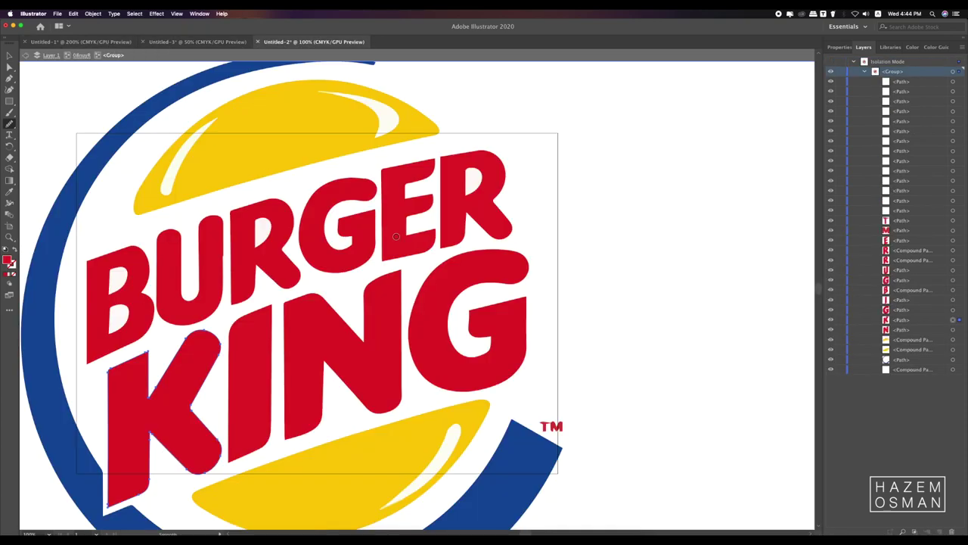
- Switch to the red LEGO document Untitled-1 and pan to show the whole logo with its ® mark
key("v")
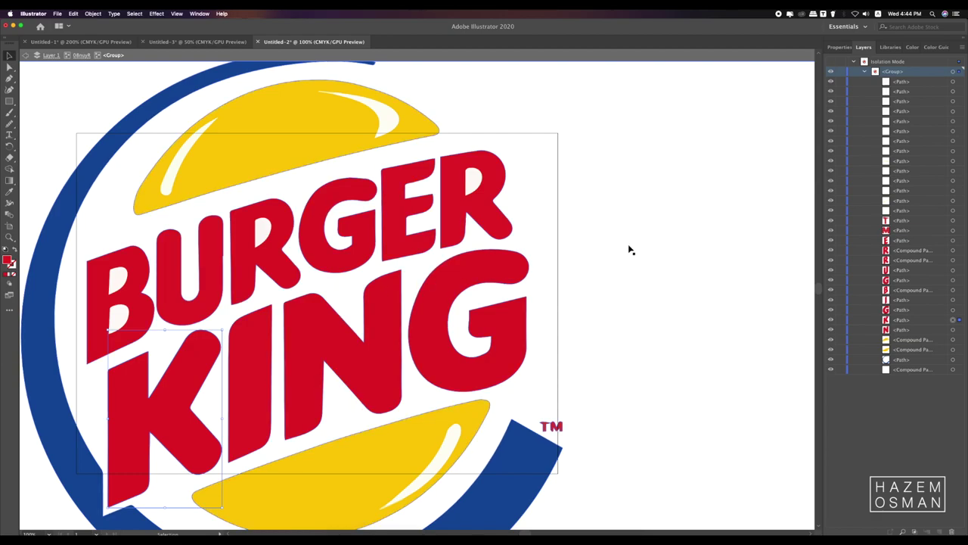
left_click(81, 41)
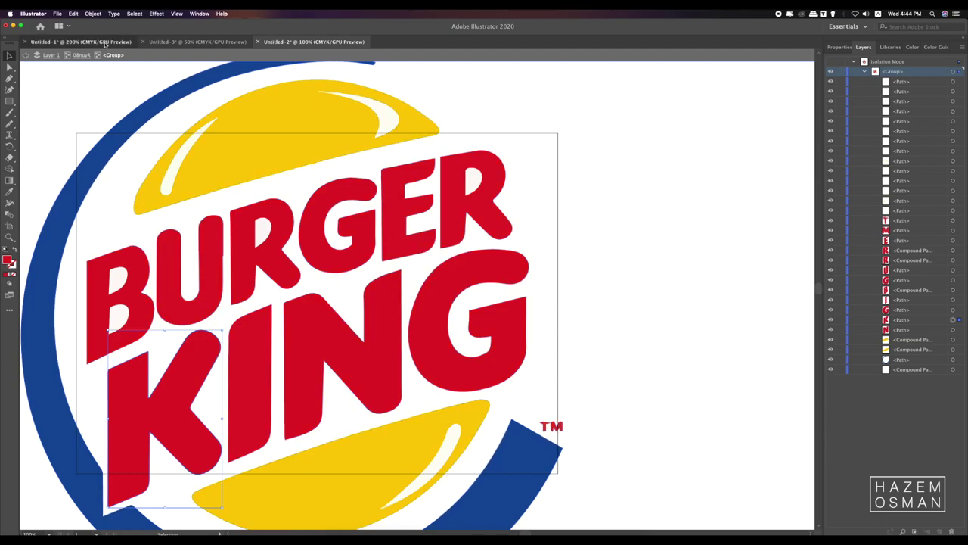
scroll(581, 239, "down", 1)
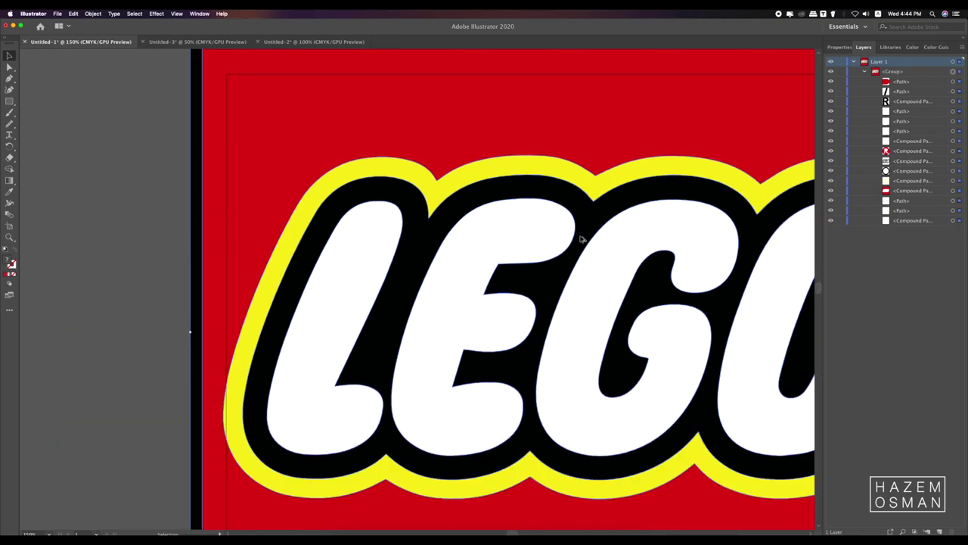
left_click_drag(614, 229, 436, 202)
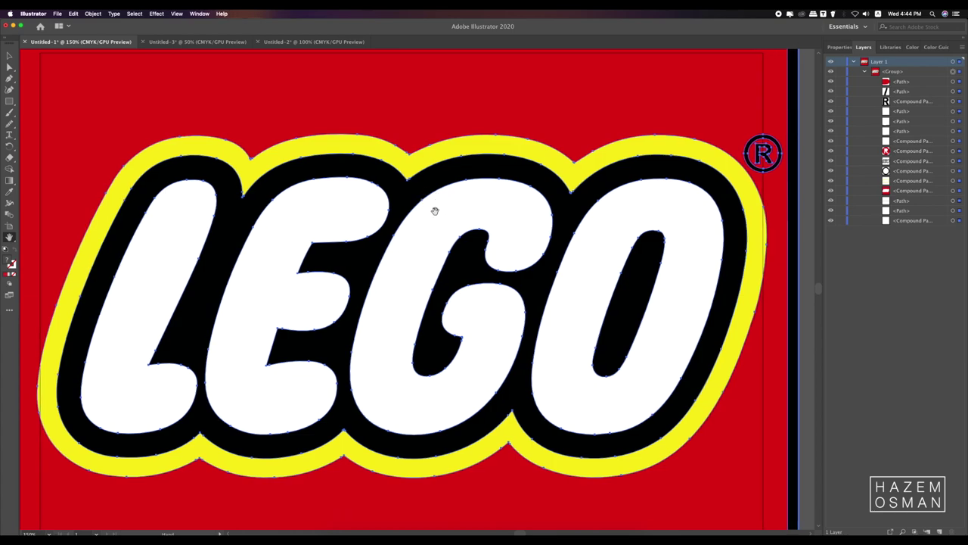